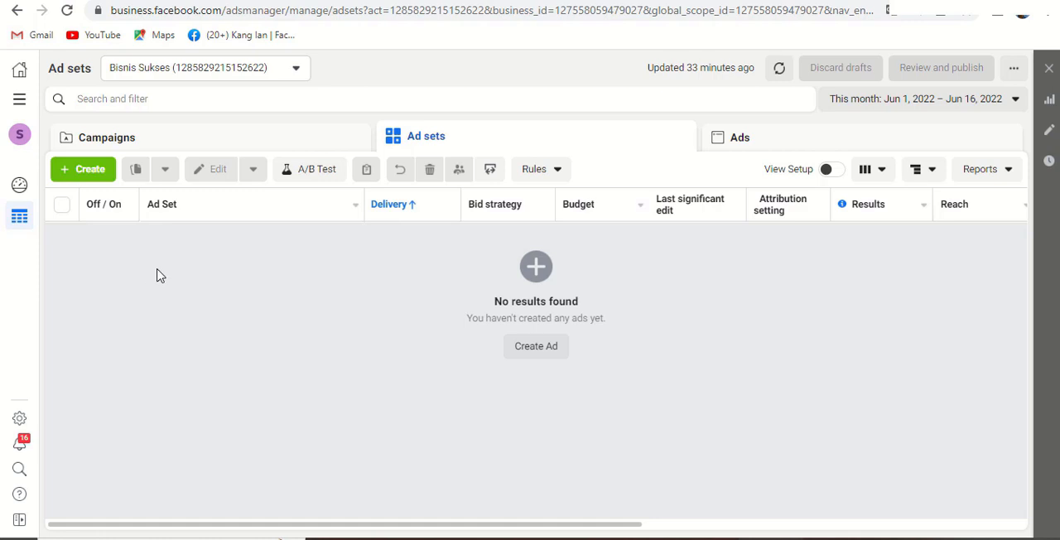
- Create a new campaign with the Engagement objective and the Page likes engagement type
click(86, 174)
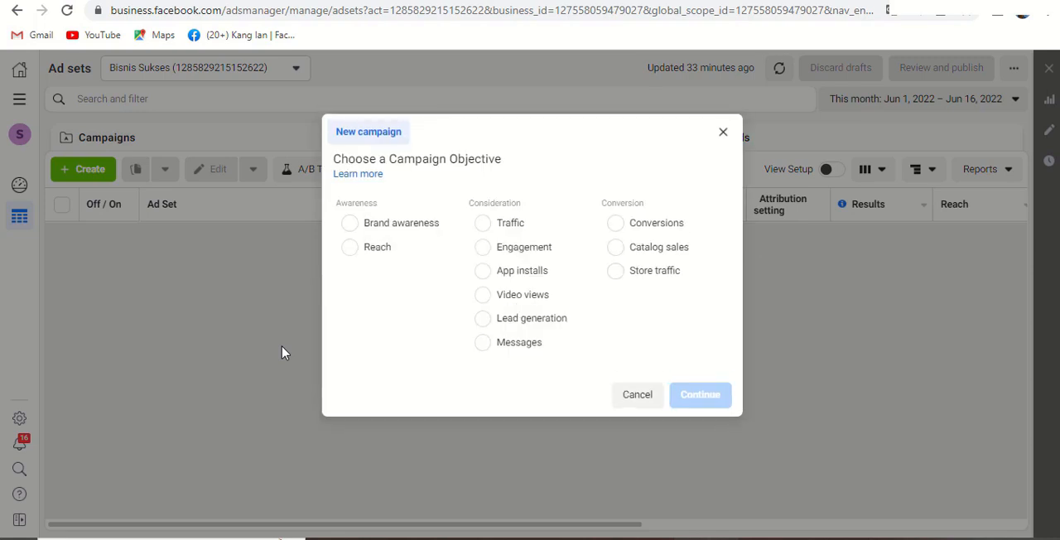
click(487, 253)
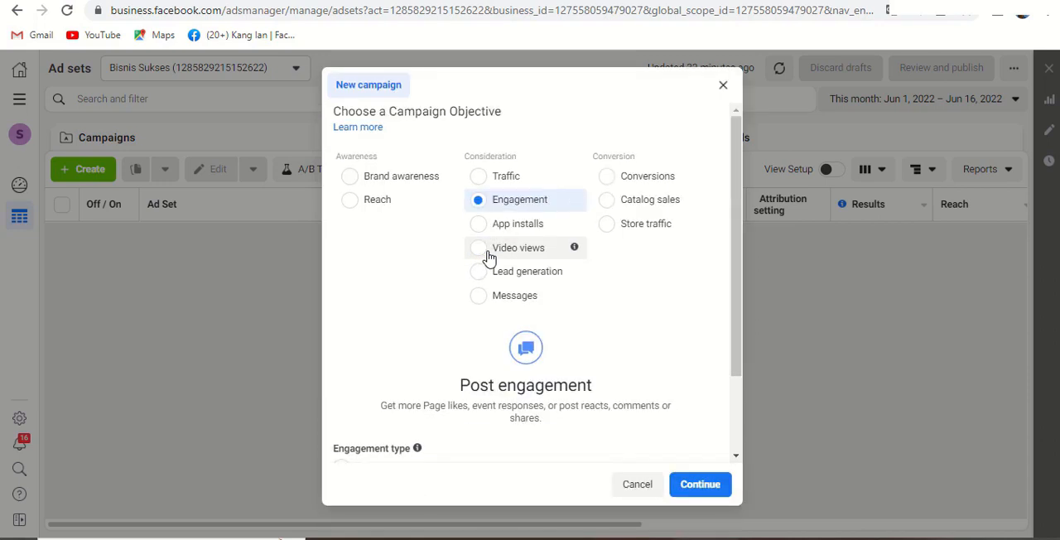
scroll(427, 308, down, 2)
scroll(428, 309, down, 1)
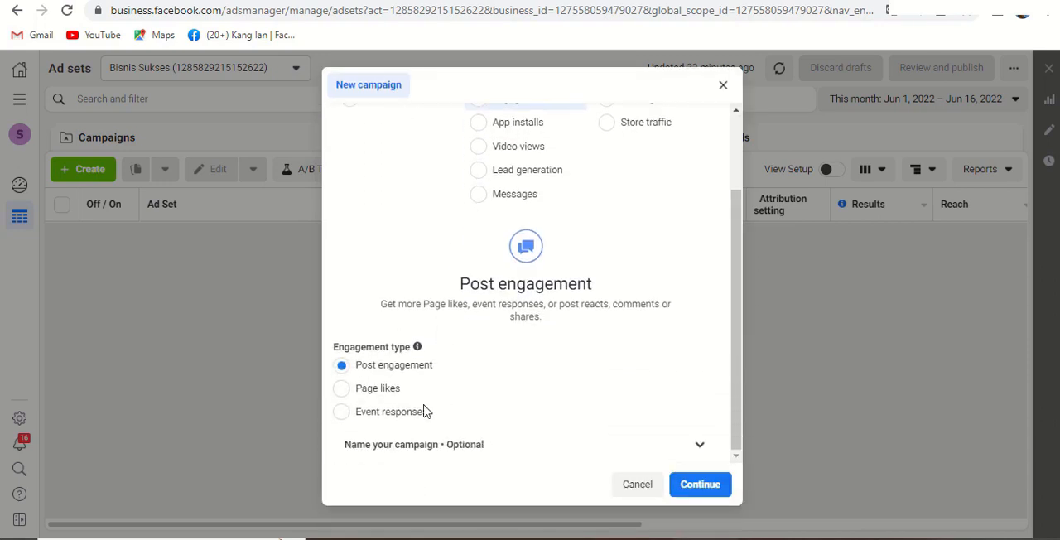
click(342, 390)
click(695, 486)
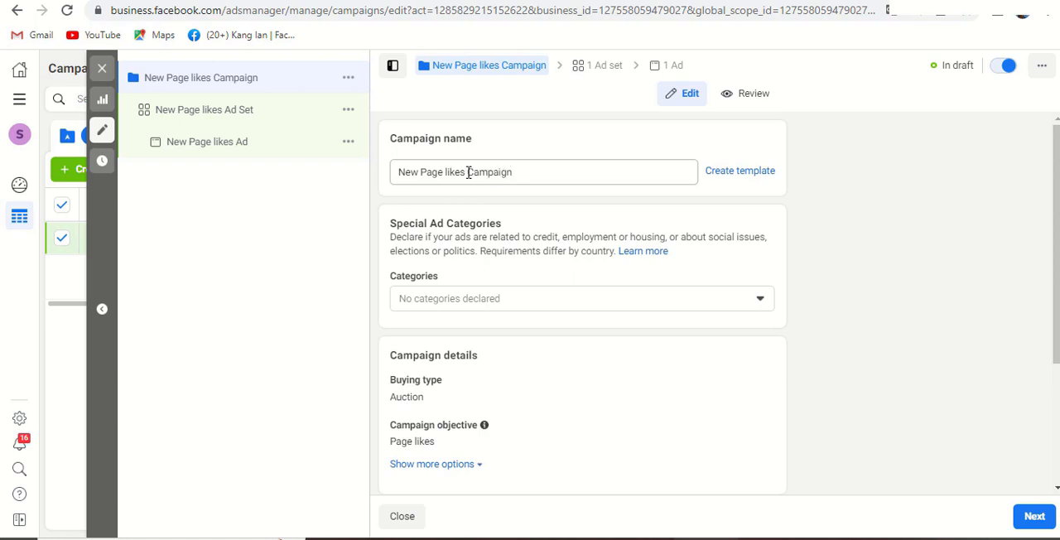
- Rename the campaign as "Campaign 1 suka halaman" and continue to its ad set
drag(467, 173, 389, 179)
key(BackSpace)
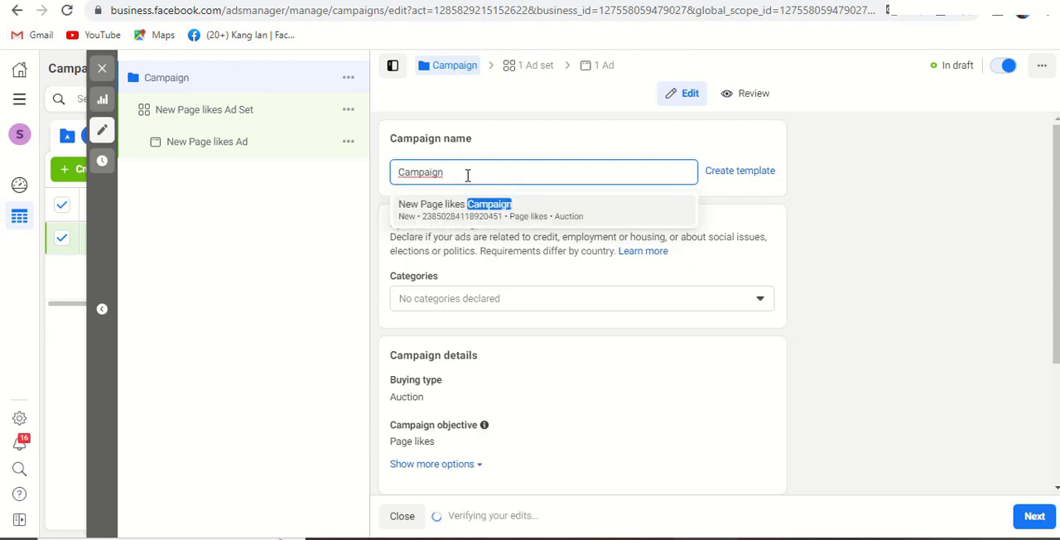
text(1 suha hal)
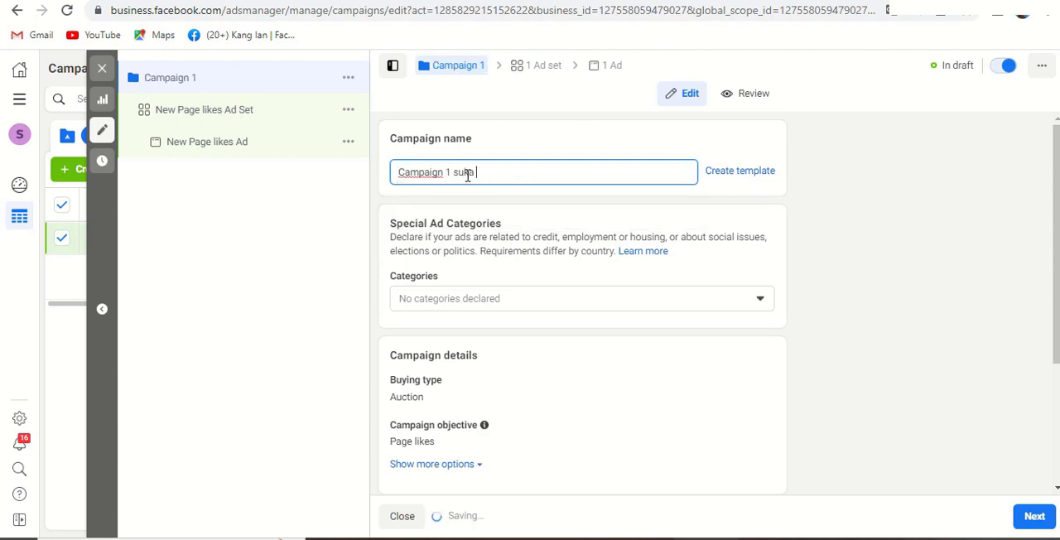
text(aman)
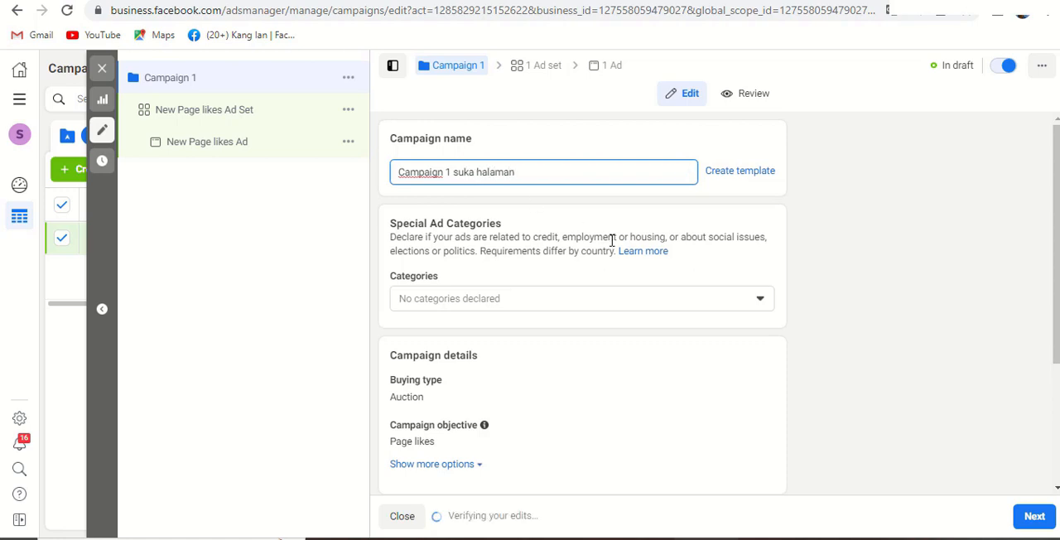
scroll(649, 339, down, 3)
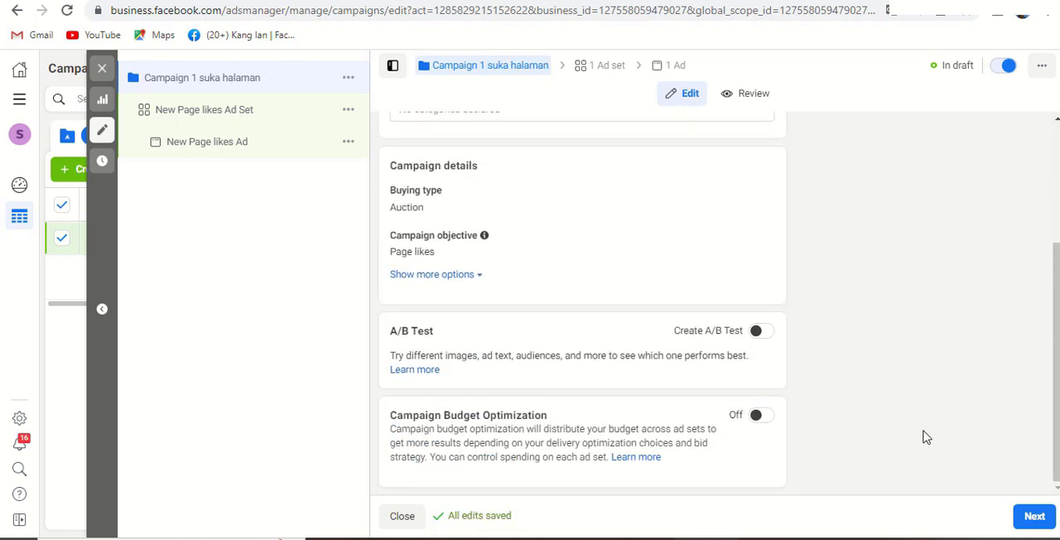
click(1040, 525)
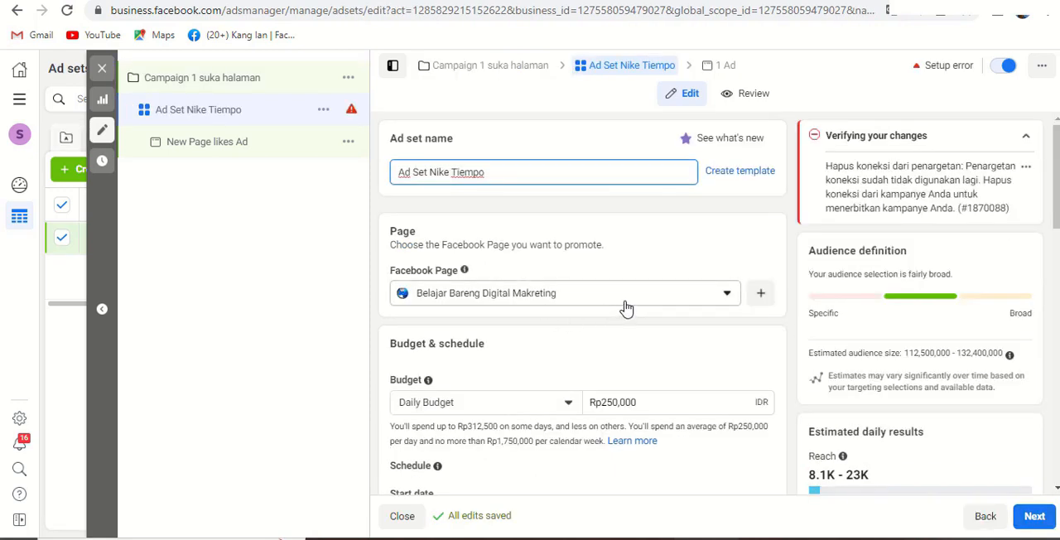
- Set the ad set's daily budget to Rp50,000
scroll(626, 308, down, 2)
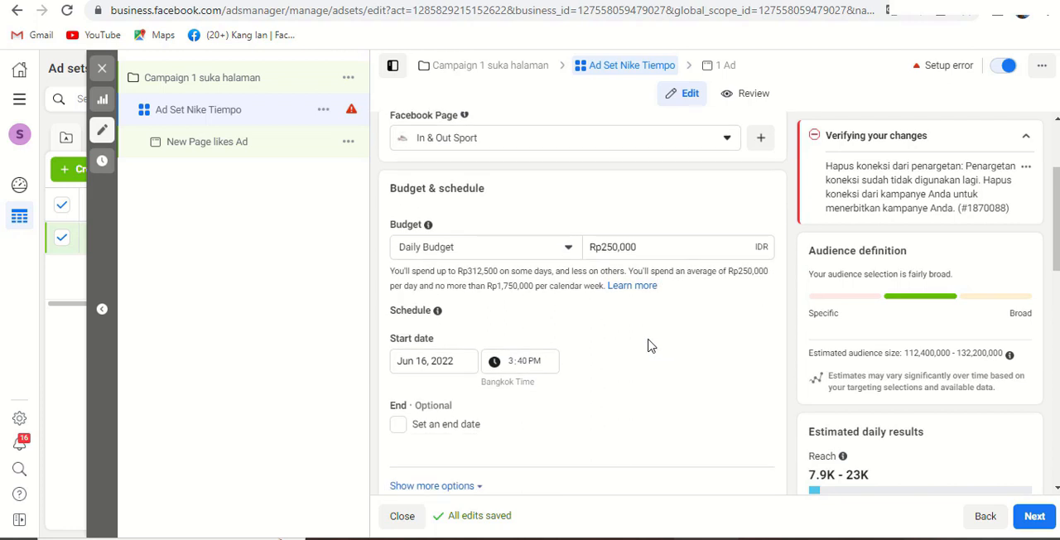
click(609, 246)
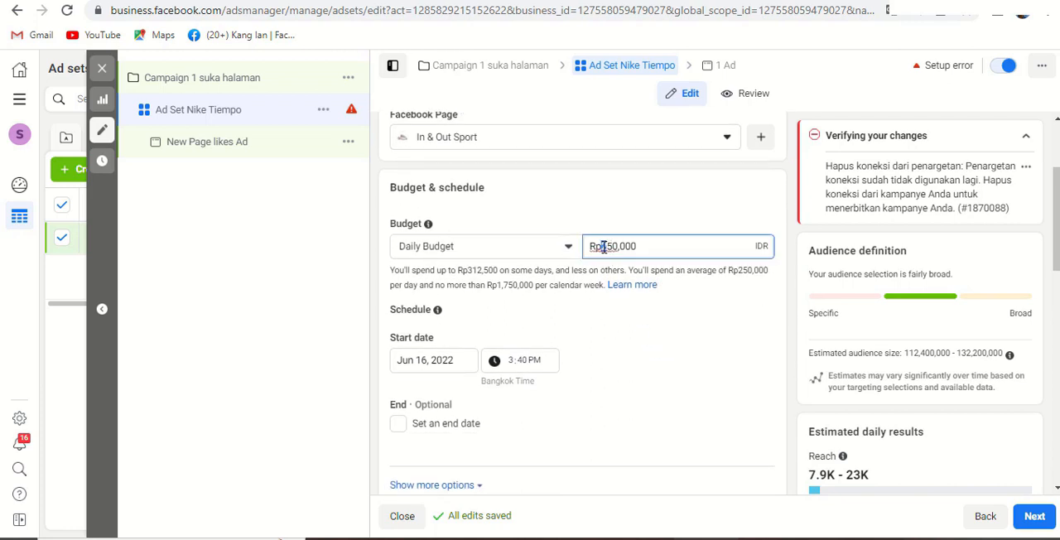
key(BackSpace)
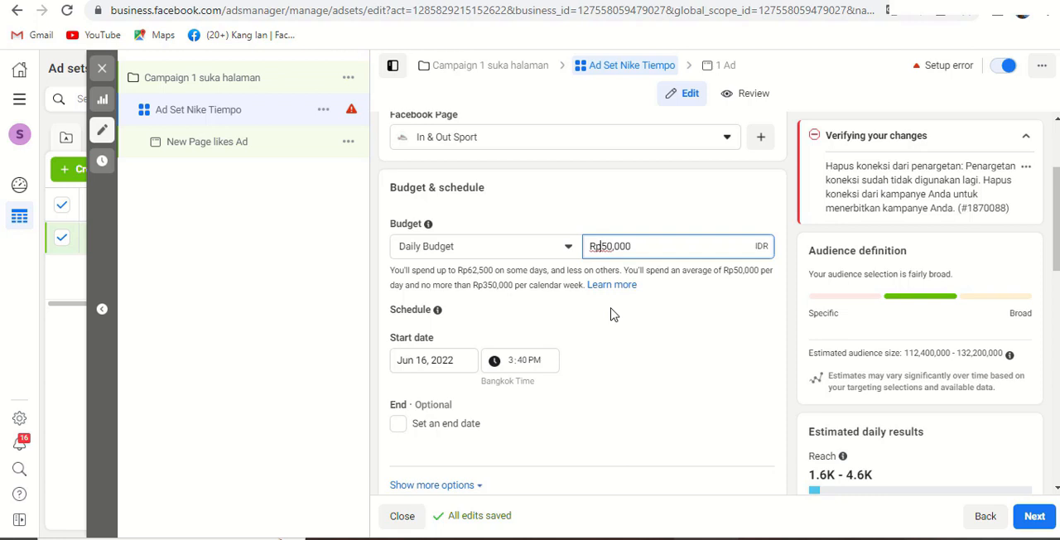
- Open the ad set's audience settings for location, age and gender for editing
scroll(617, 321, down, 1)
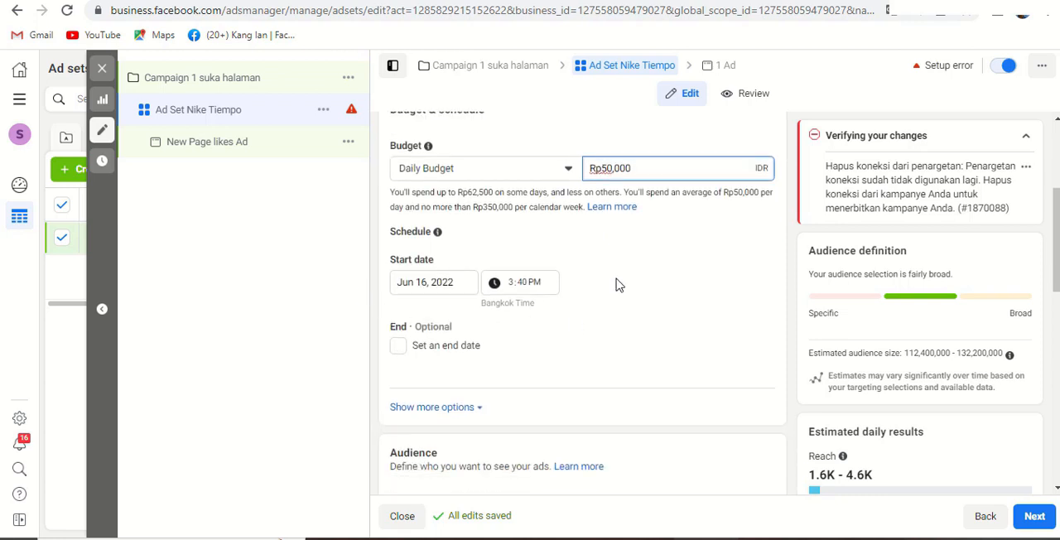
scroll(578, 320, down, 4)
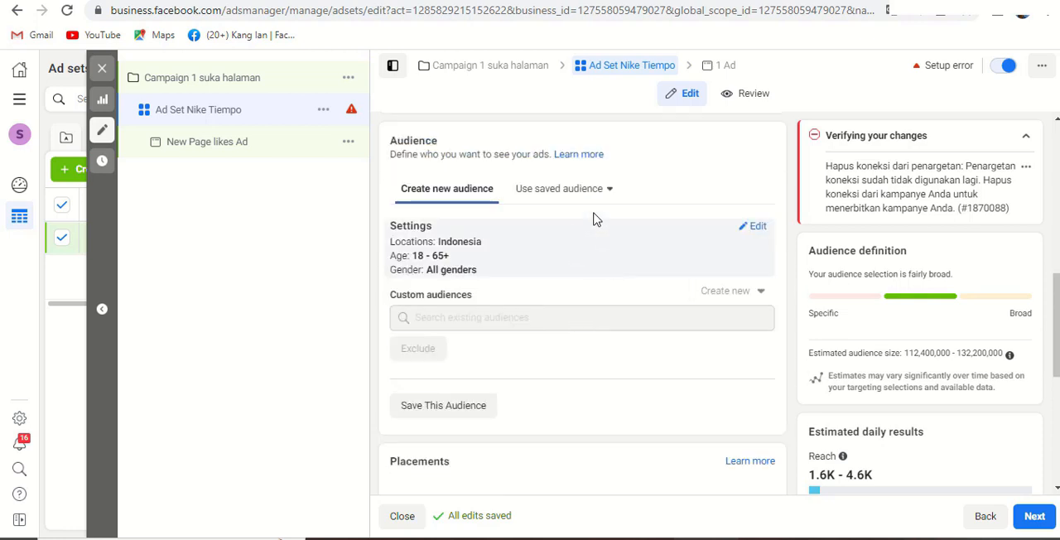
mouse_move(591, 241)
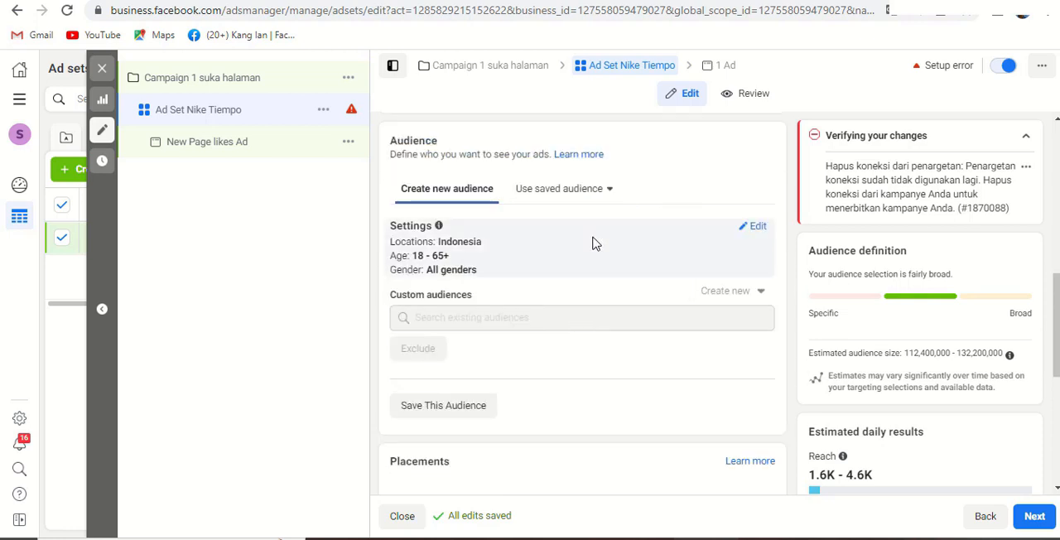
click(759, 231)
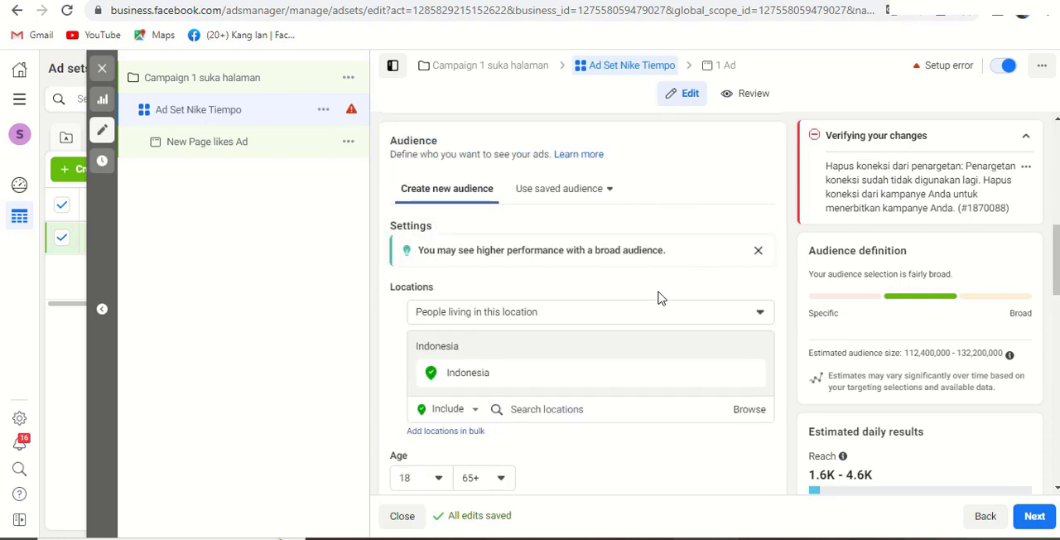
- Examine the audience's location targeting, including the location search and map, along with the age and gender options
scroll(610, 398, down, 1)
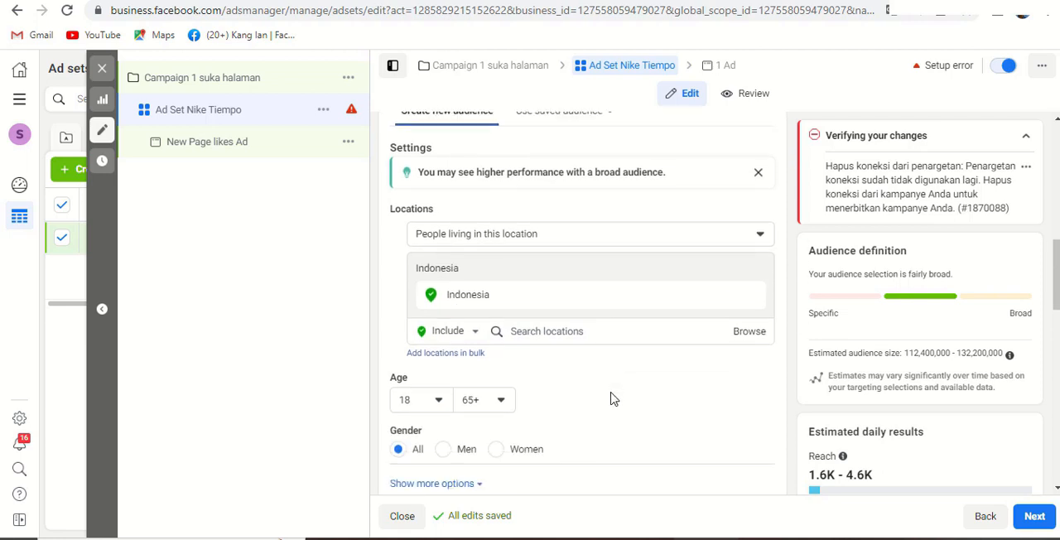
click(602, 333)
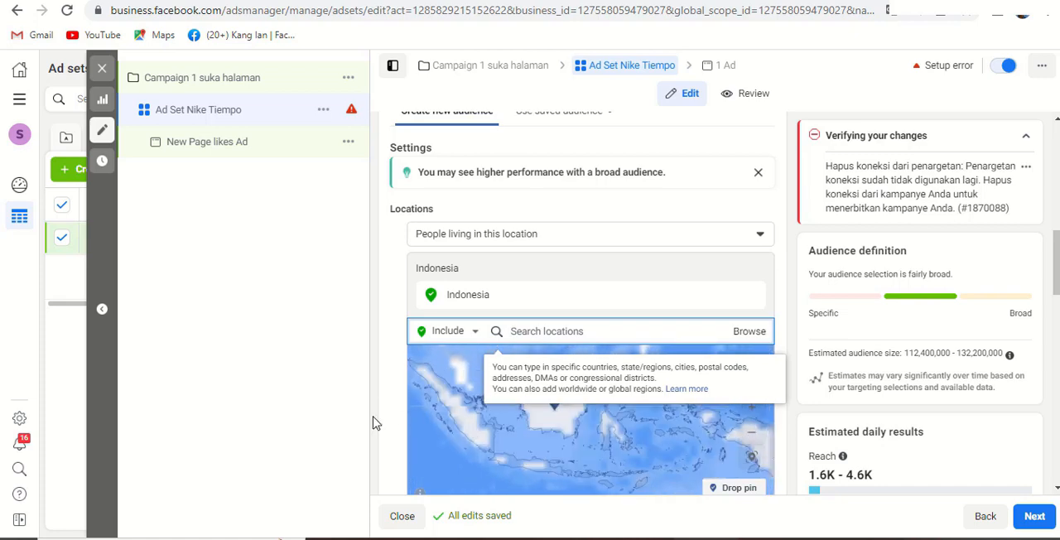
scroll(389, 419, down, 2)
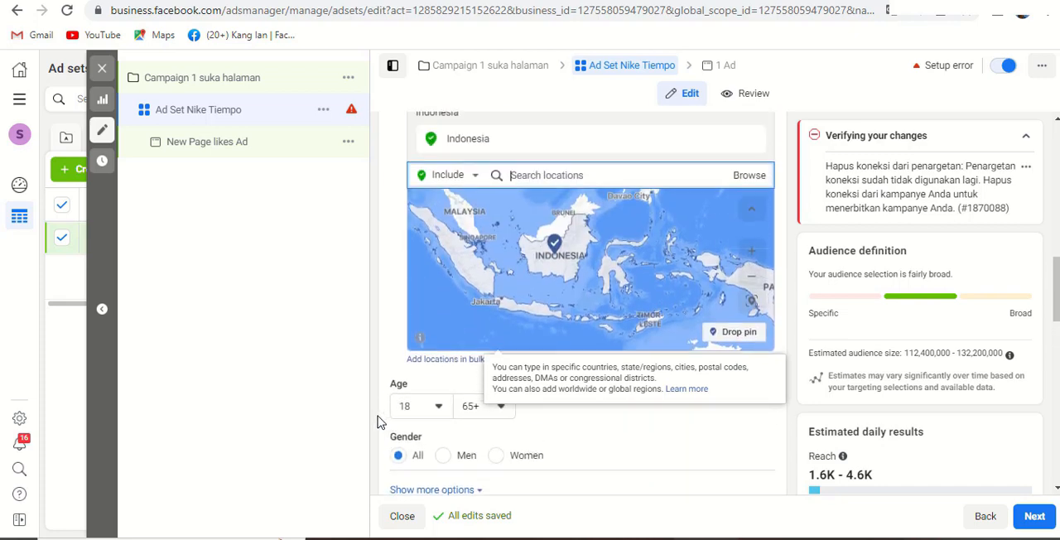
scroll(377, 422, down, 1)
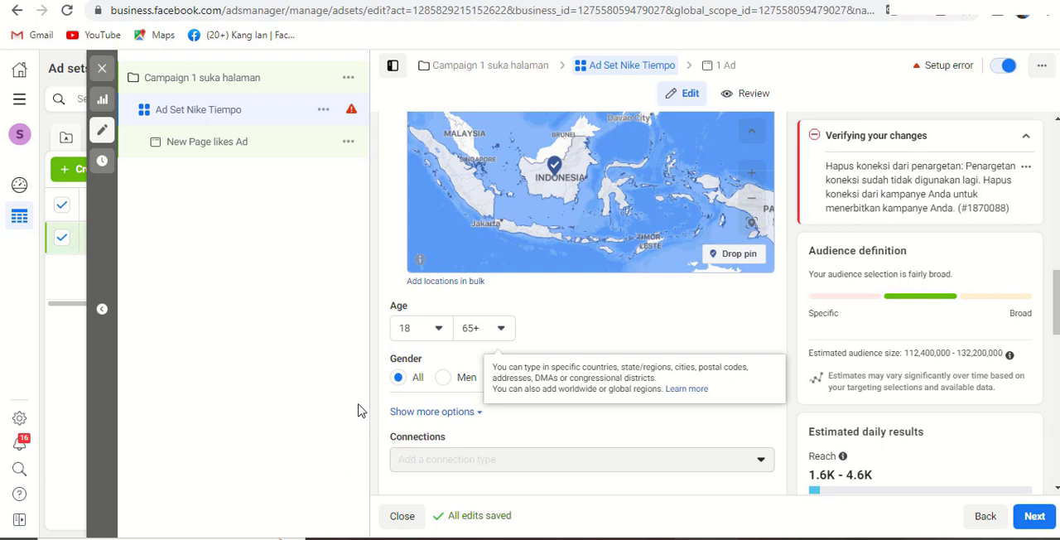
scroll(359, 409, up, 3)
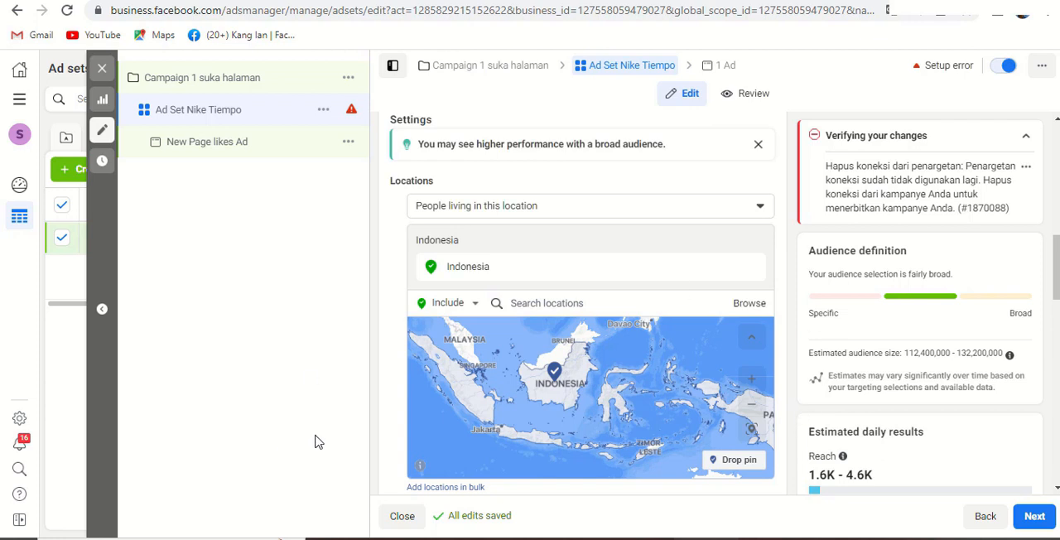
scroll(383, 428, down, 2)
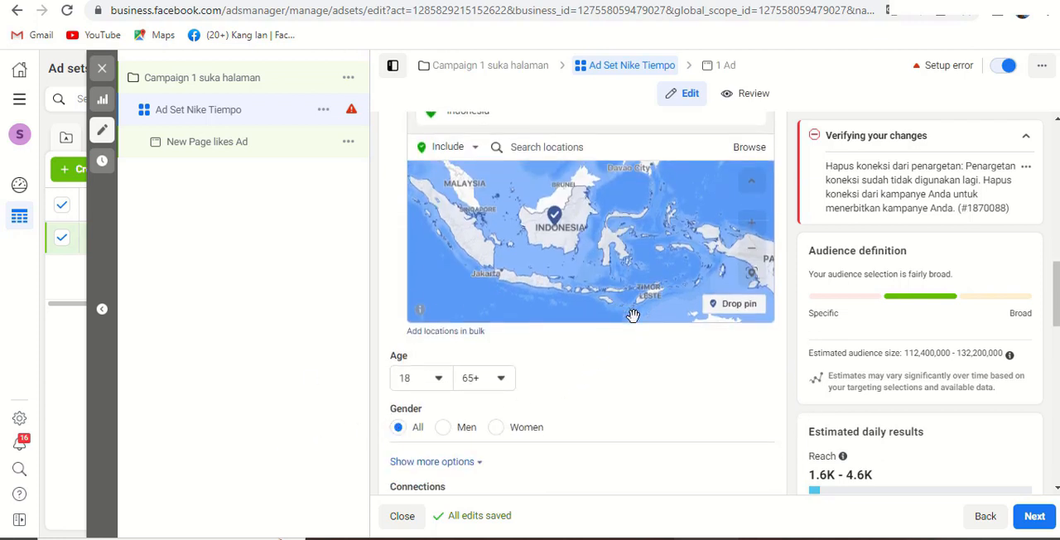
scroll(751, 360, up, 1)
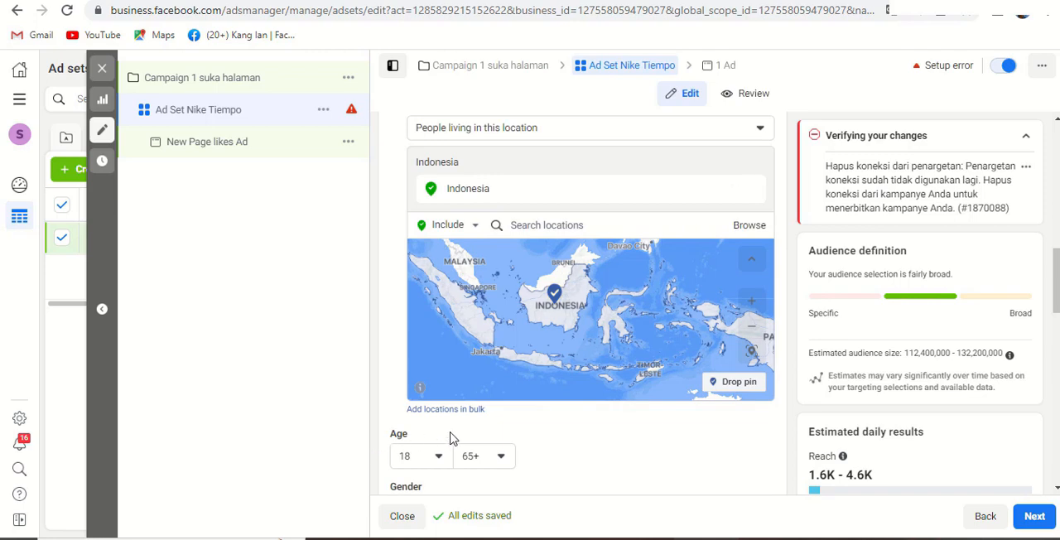
- Set the audience's minimum age to 21
scroll(733, 434, down, 4)
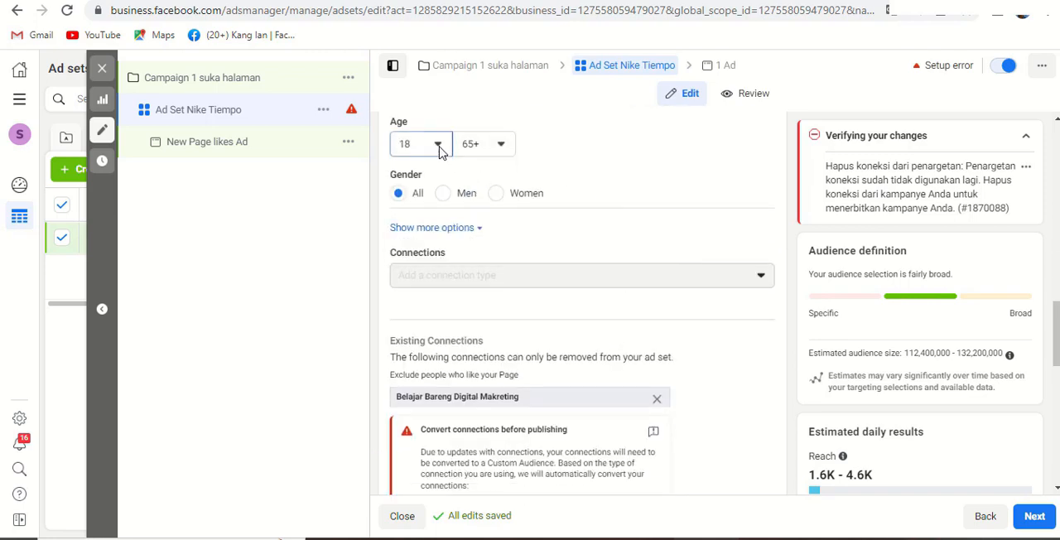
click(438, 146)
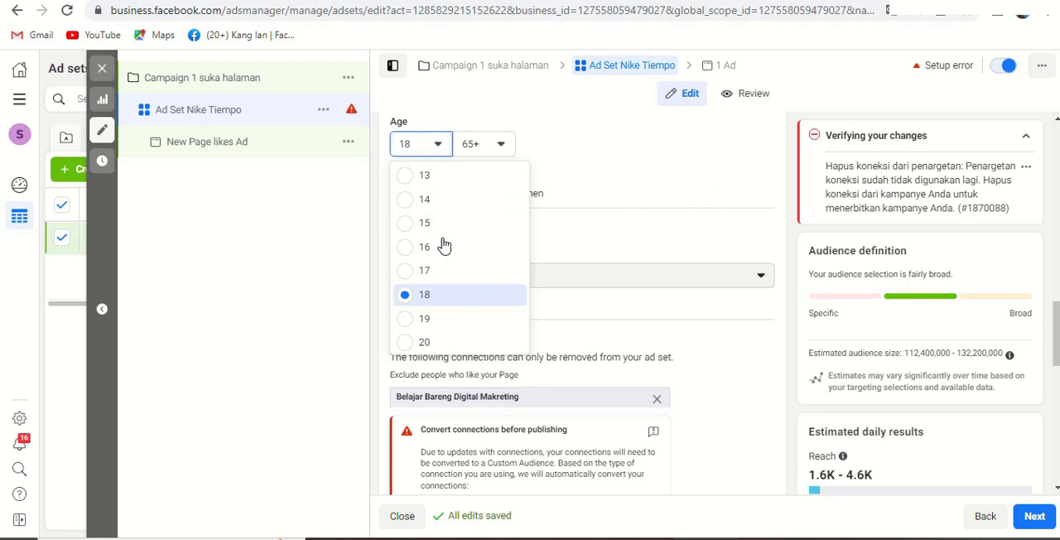
scroll(406, 326, down, 2)
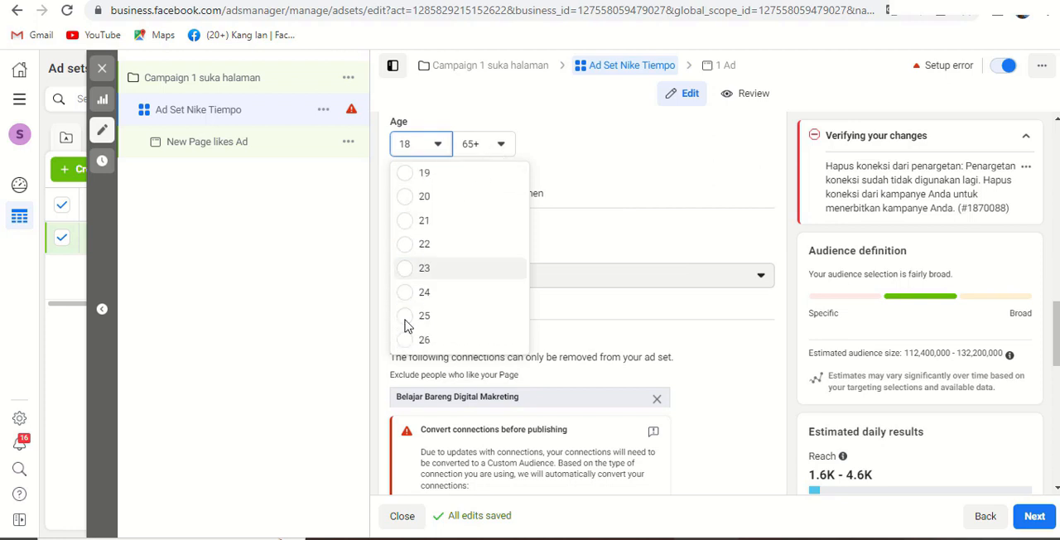
click(423, 209)
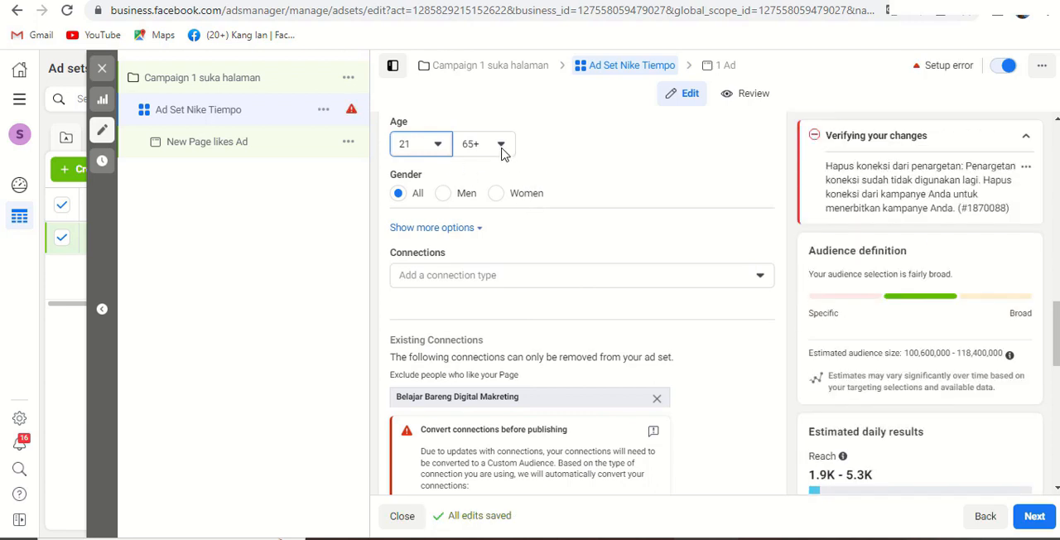
- Set the audience's age range to a minimum of 18 and a maximum of 45
click(440, 147)
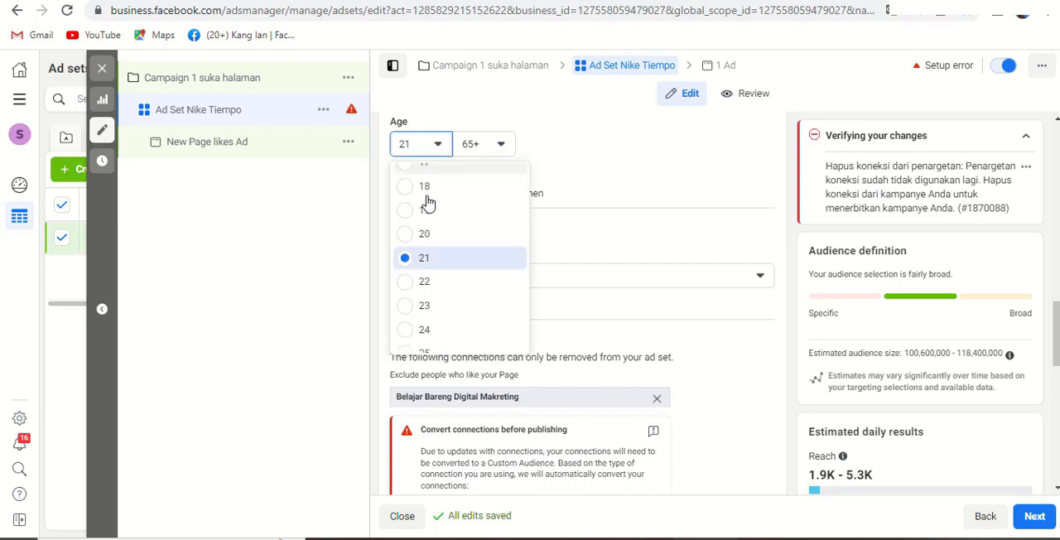
click(423, 192)
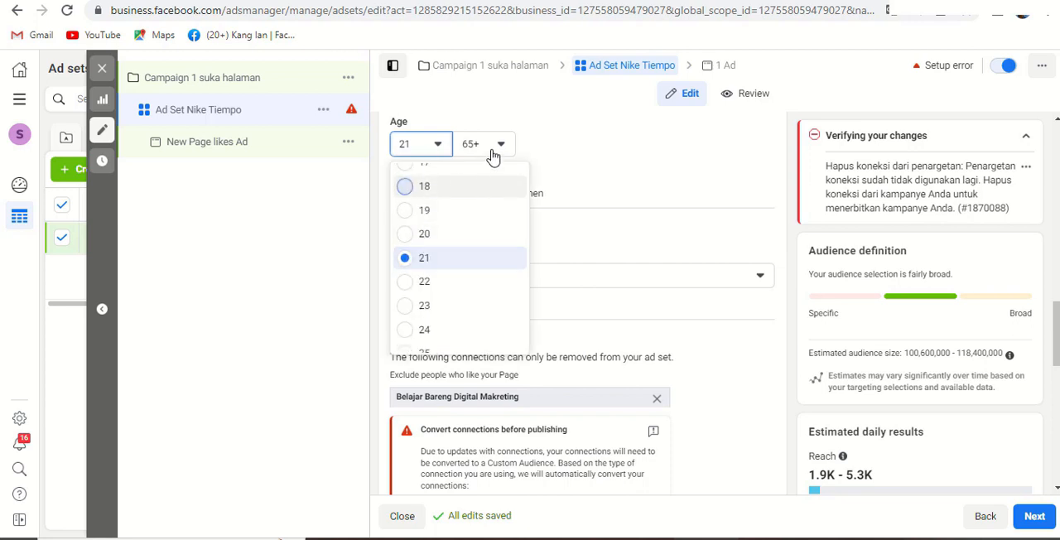
click(493, 155)
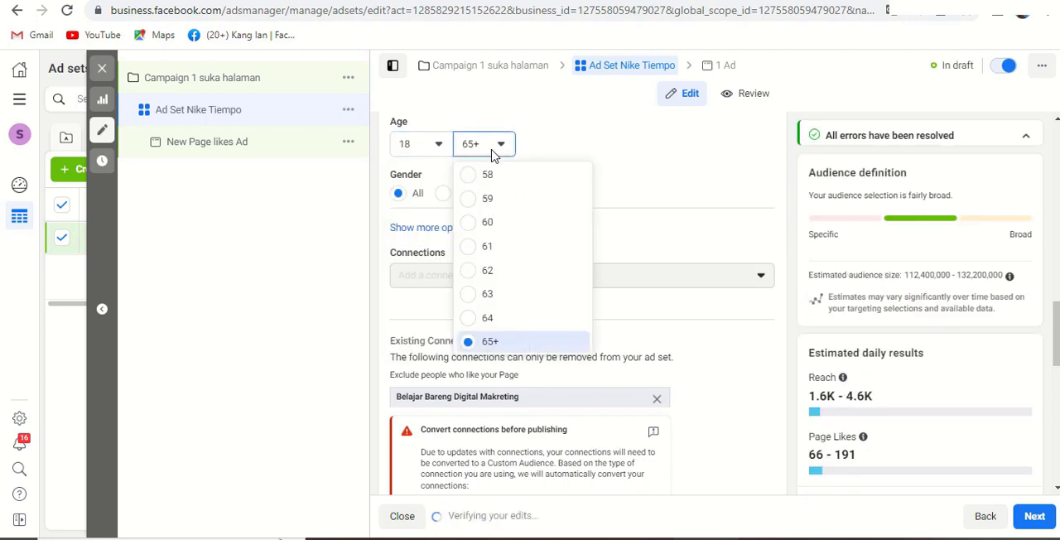
scroll(484, 224, up, 3)
scroll(481, 240, up, 4)
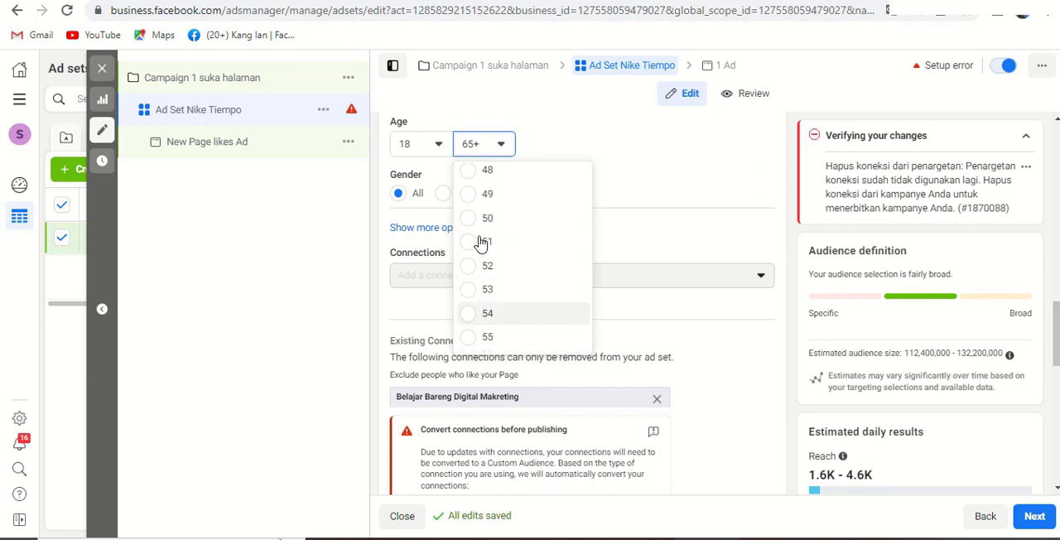
click(474, 179)
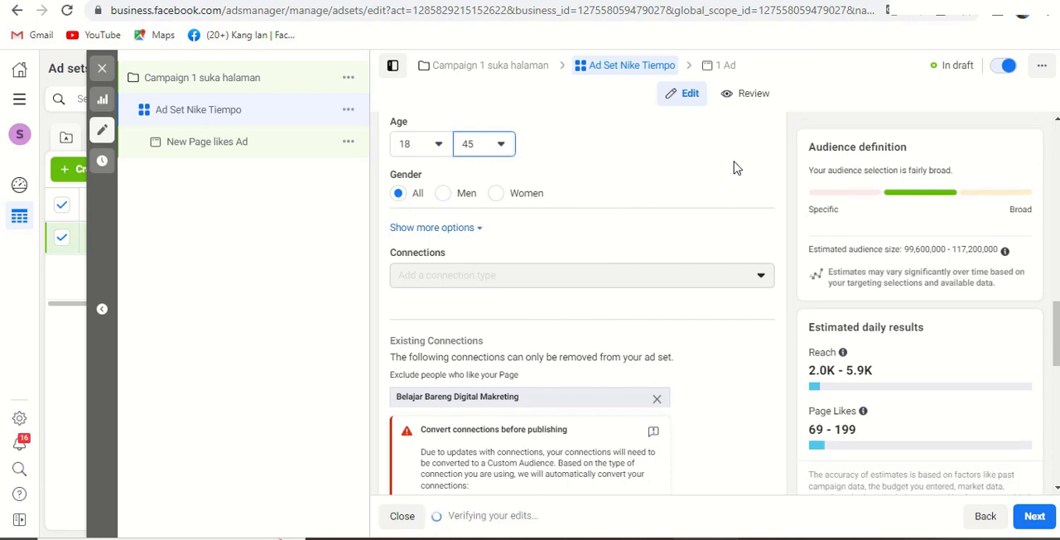
- Expand the additional targeting options and convert the existing Belajar Bareng Digital Makreting page connection to a custom audience
click(445, 237)
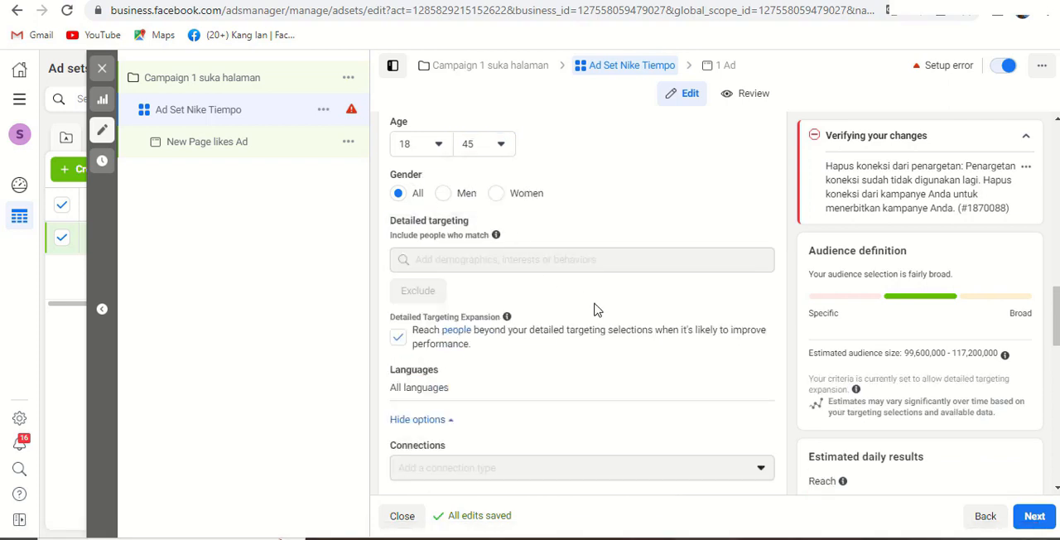
scroll(522, 346, down, 3)
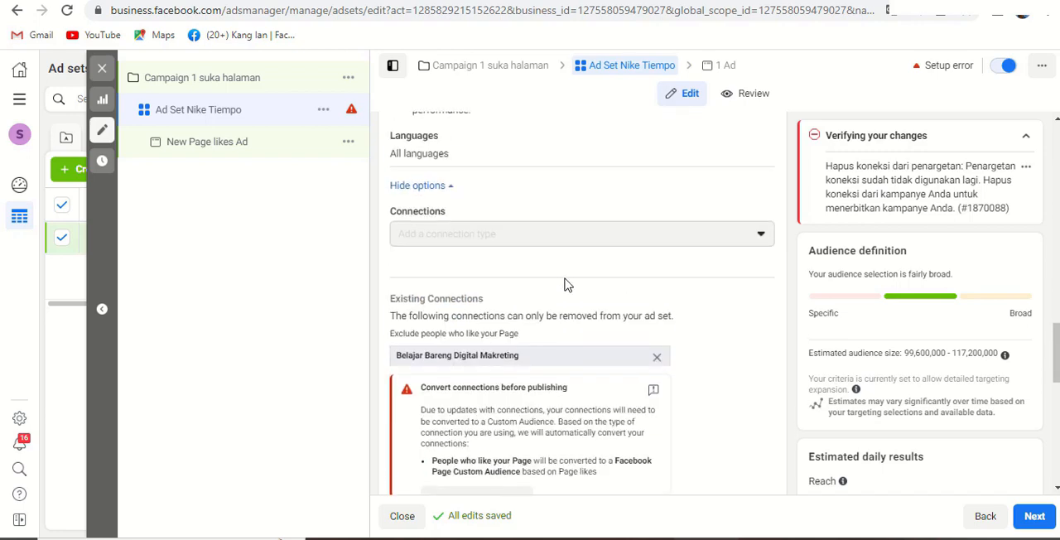
scroll(515, 352, down, 2)
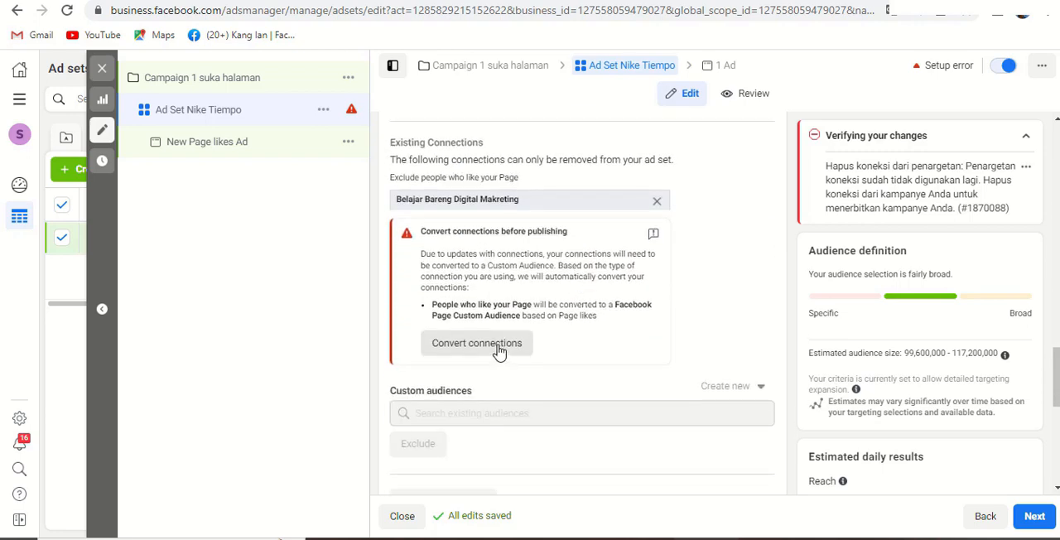
click(499, 352)
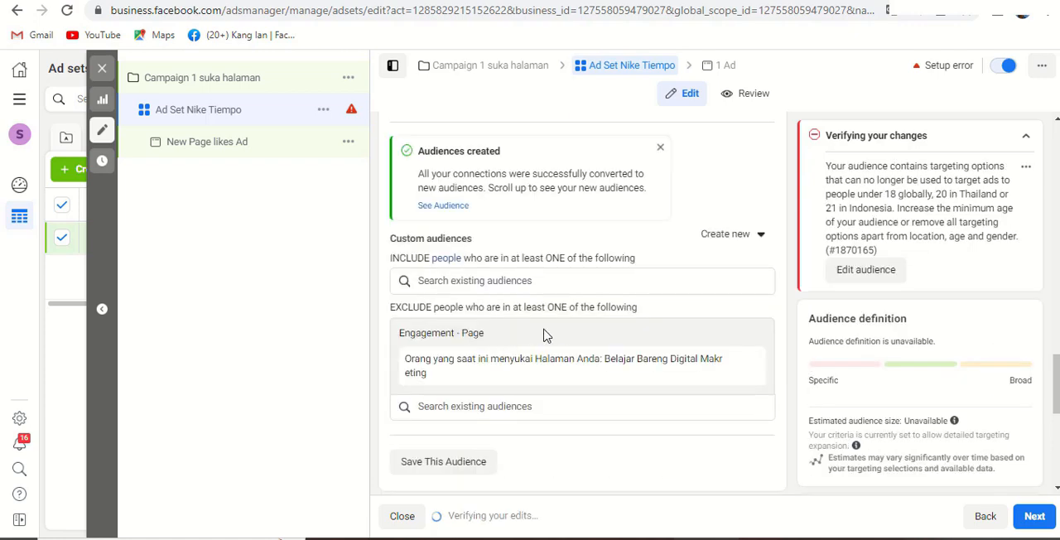
- Set the audience's minimum age to 21
scroll(557, 333, down, 2)
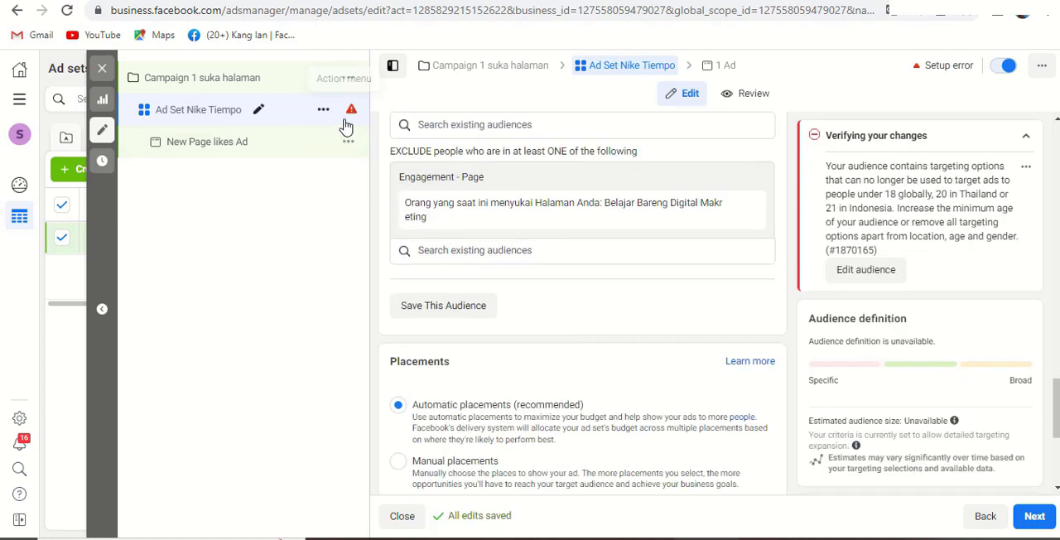
scroll(534, 302, up, 7)
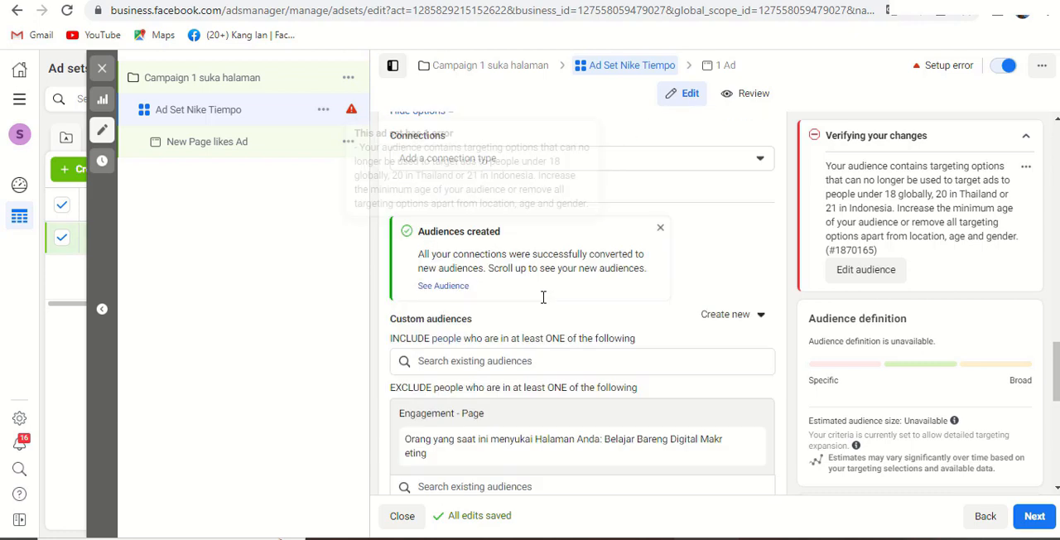
scroll(521, 303, up, 3)
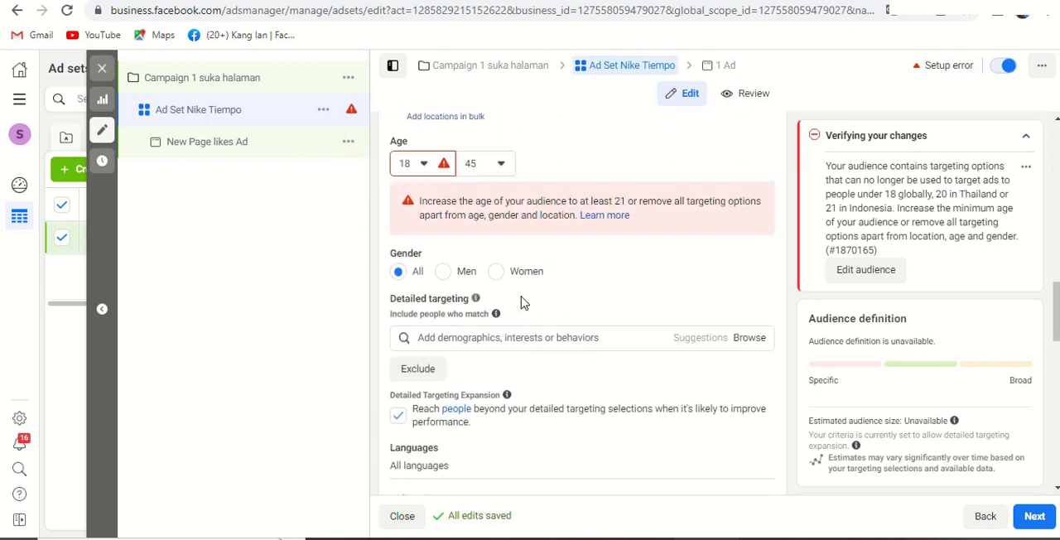
scroll(432, 329, down, 1)
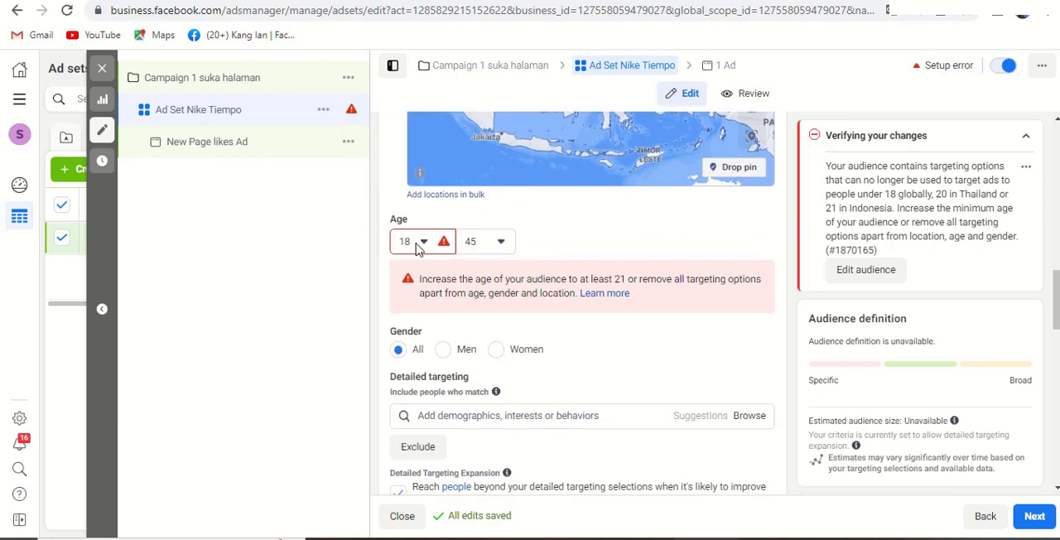
click(423, 245)
scroll(439, 306, down, 3)
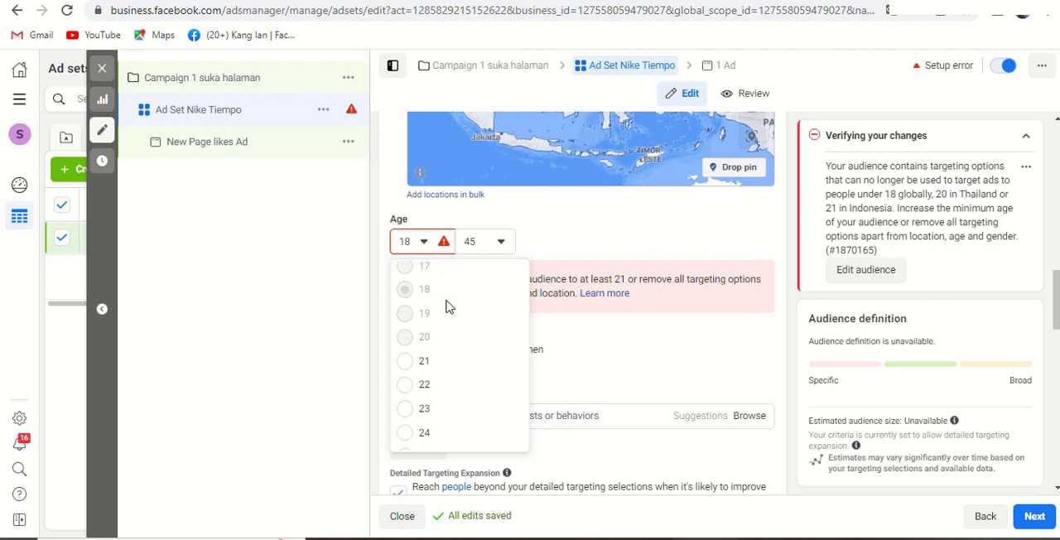
click(406, 308)
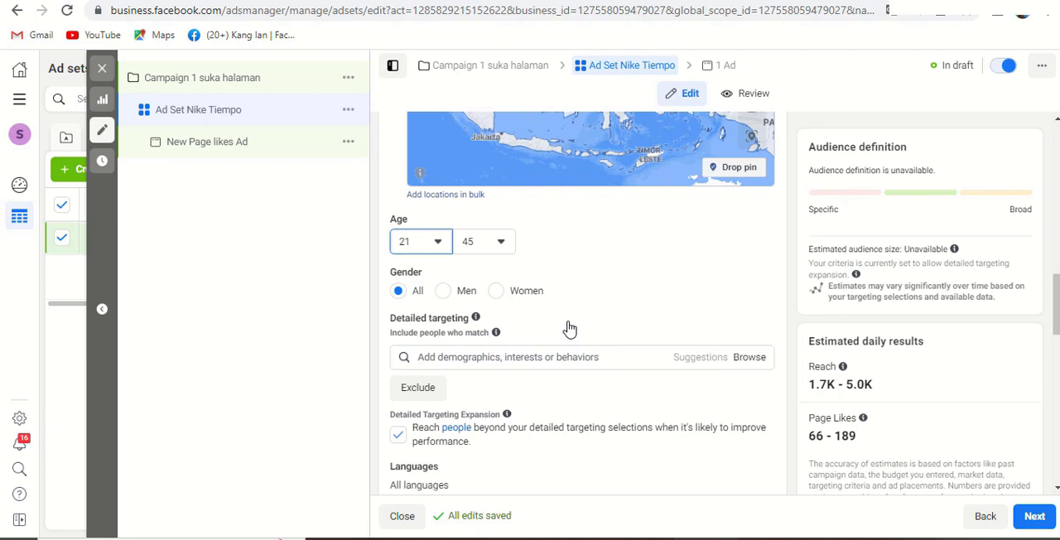
- Search detailed targeting for "shoes" and include the Shoes interest in the audience
scroll(625, 325, down, 1)
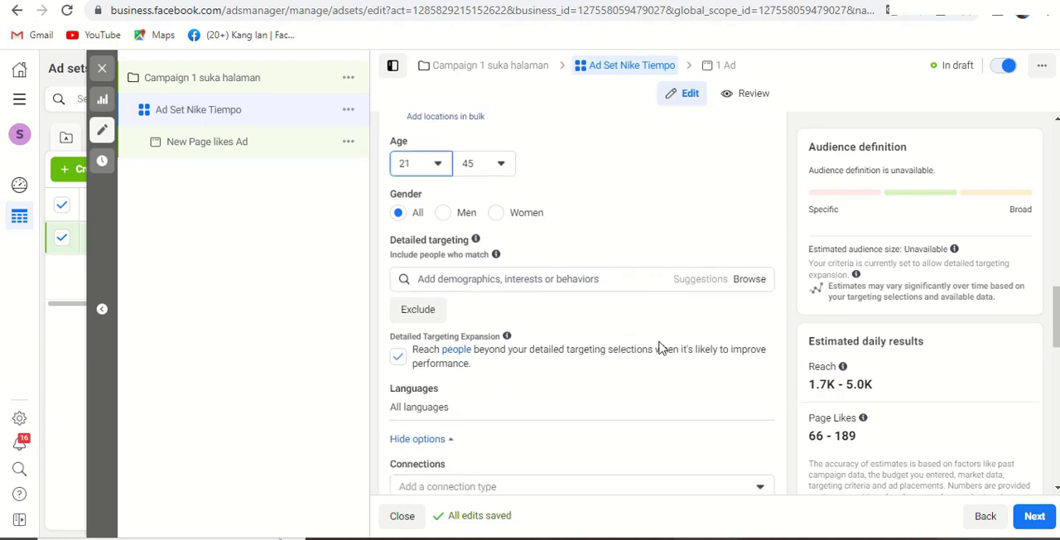
mouse_move(838, 375)
scroll(867, 392, down, 1)
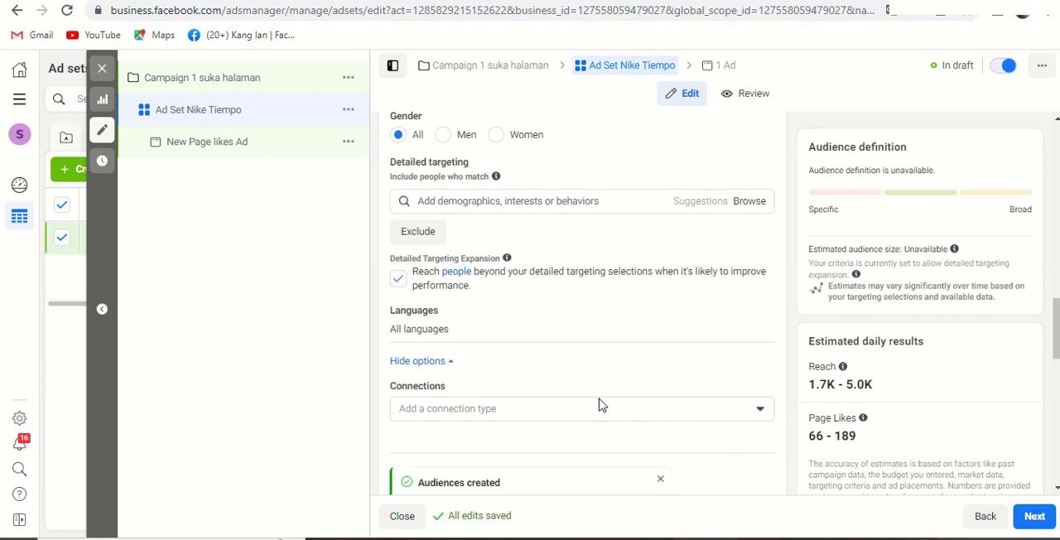
scroll(602, 391, up, 2)
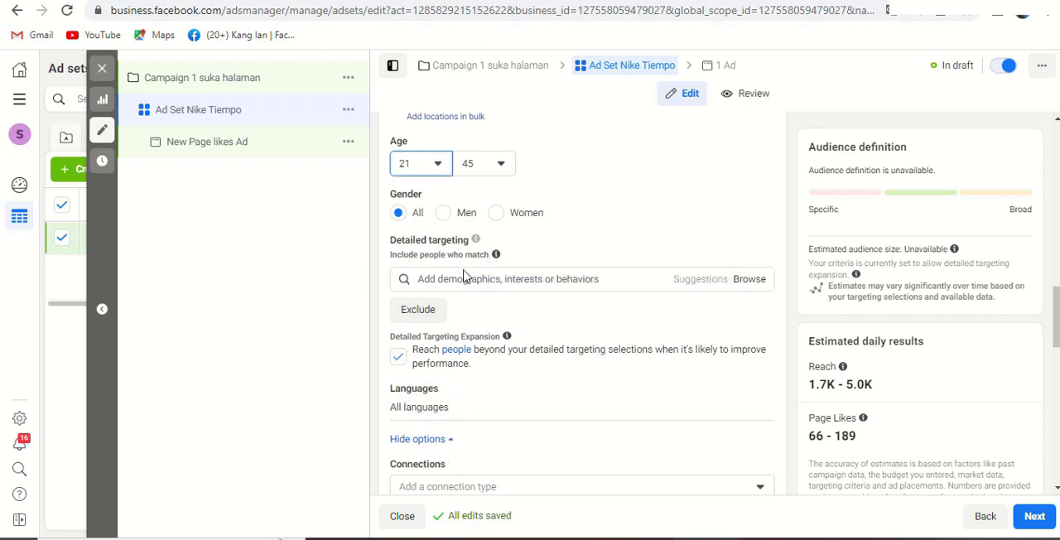
click(578, 283)
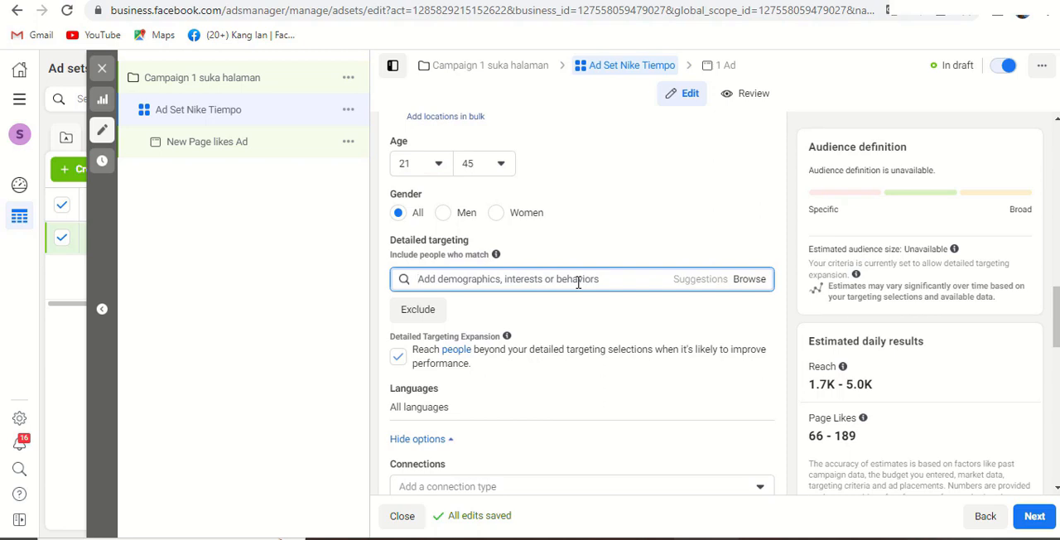
text(shoes)
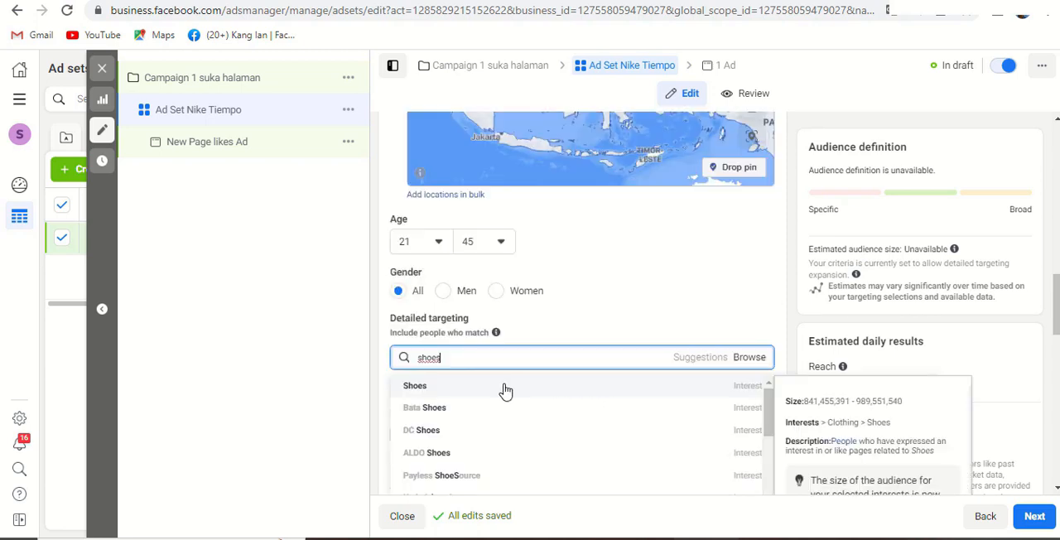
click(508, 384)
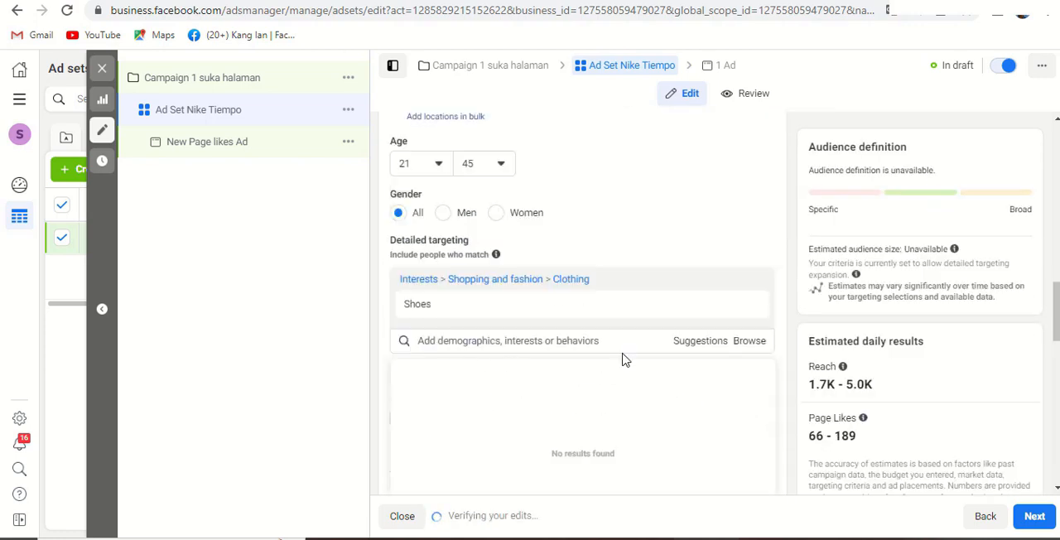
- Browse the suggested detailed targeting options and add the Sports interest
click(701, 342)
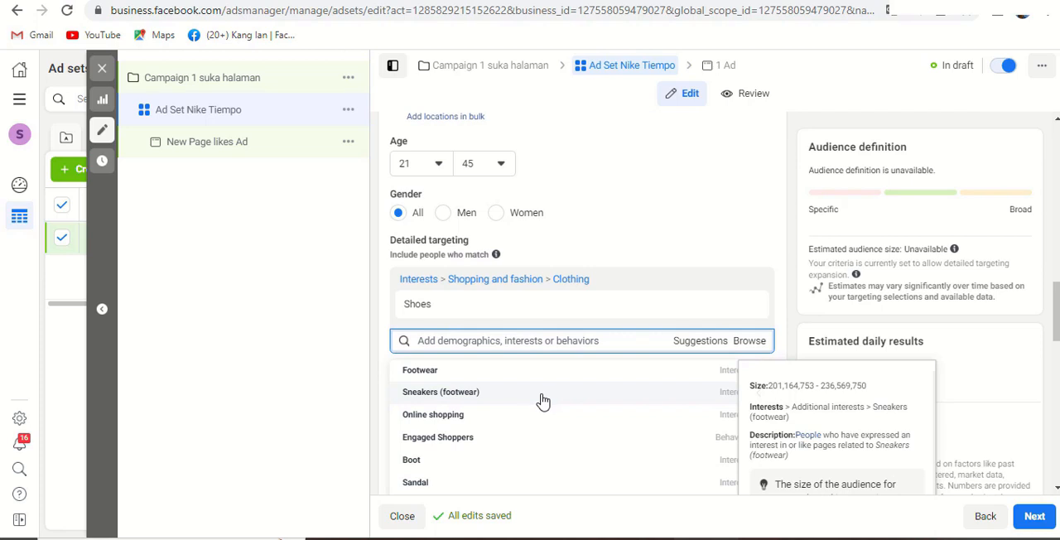
scroll(505, 406, down, 4)
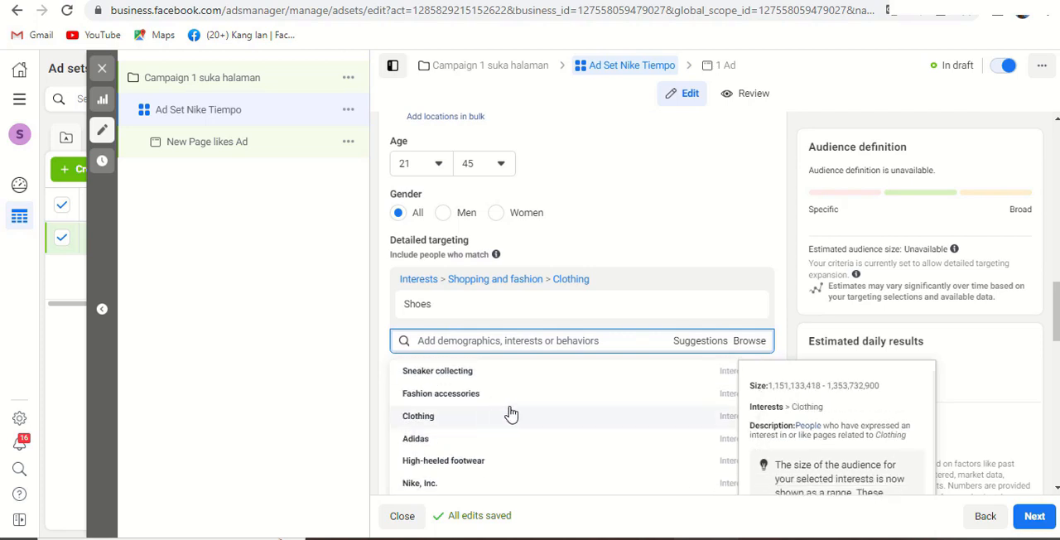
scroll(511, 414, down, 2)
scroll(510, 411, up, 2)
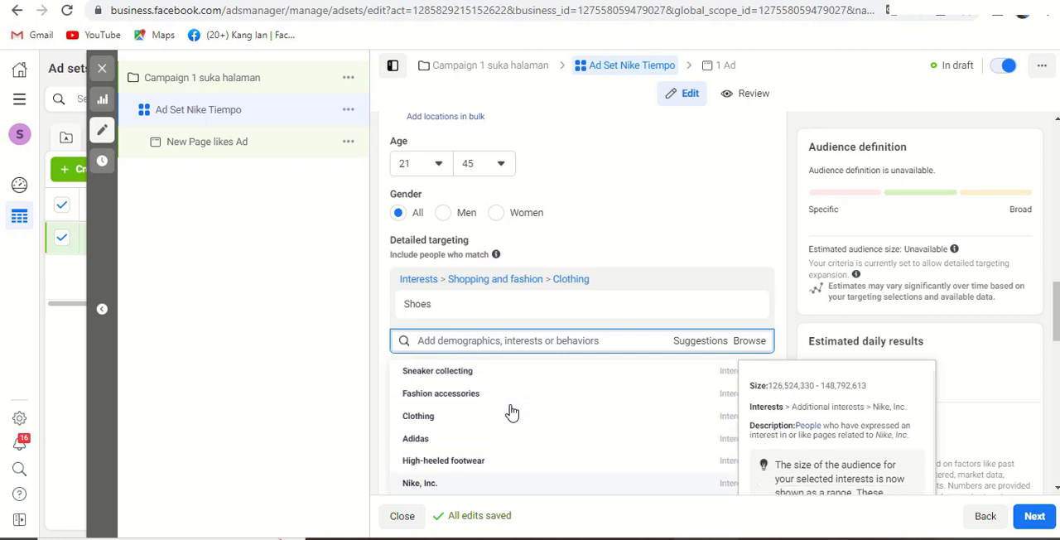
scroll(534, 430, down, 2)
scroll(539, 430, down, 2)
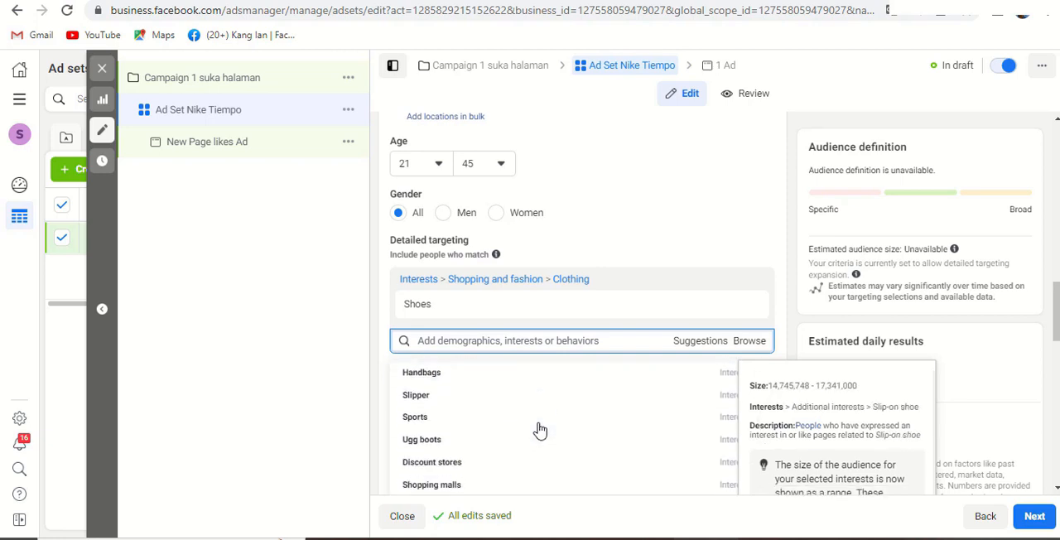
click(453, 421)
- Add the suggested interests Football and Sneaker collecting to the detailed targeting
scroll(583, 410, down, 2)
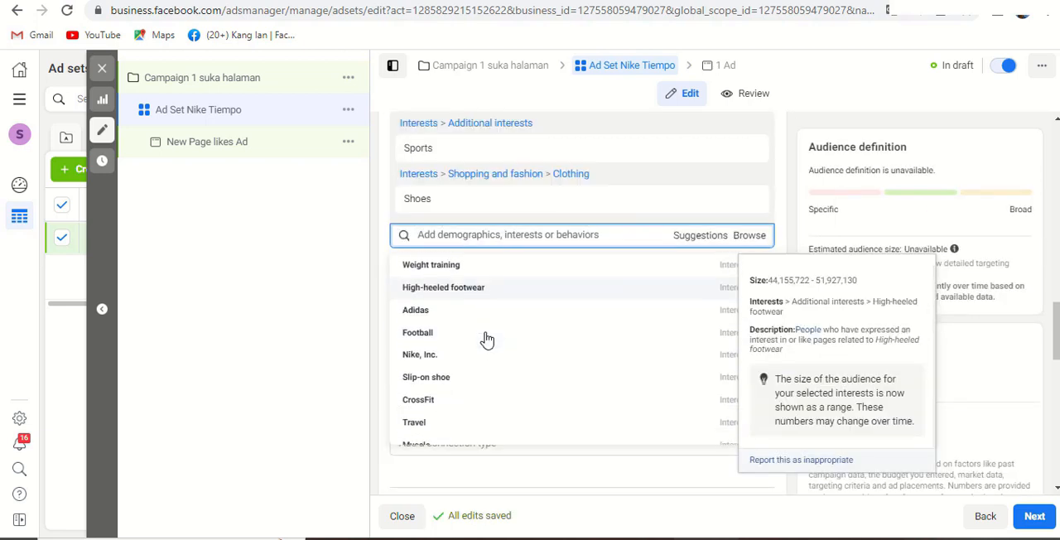
scroll(485, 339, down, 1)
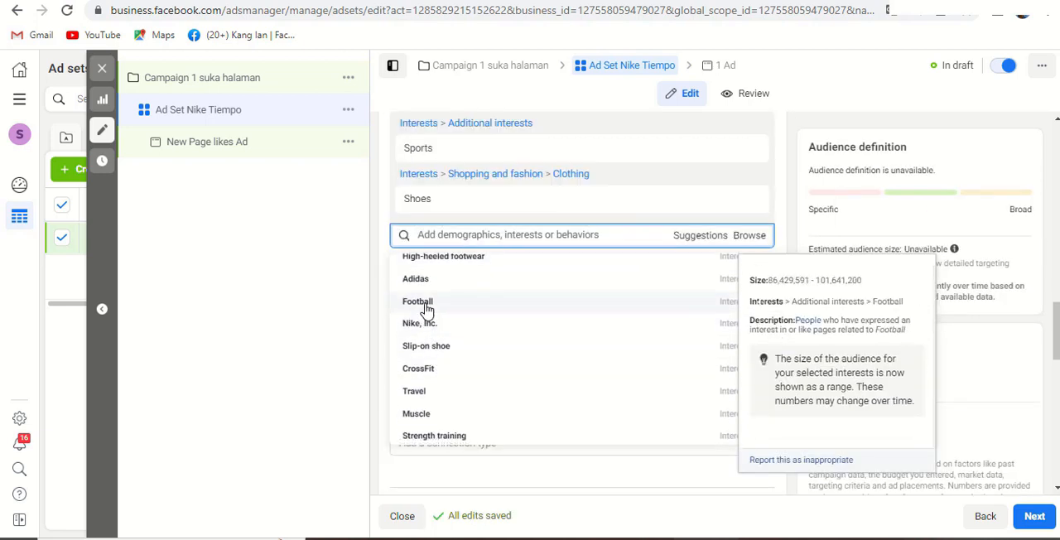
click(426, 308)
click(444, 294)
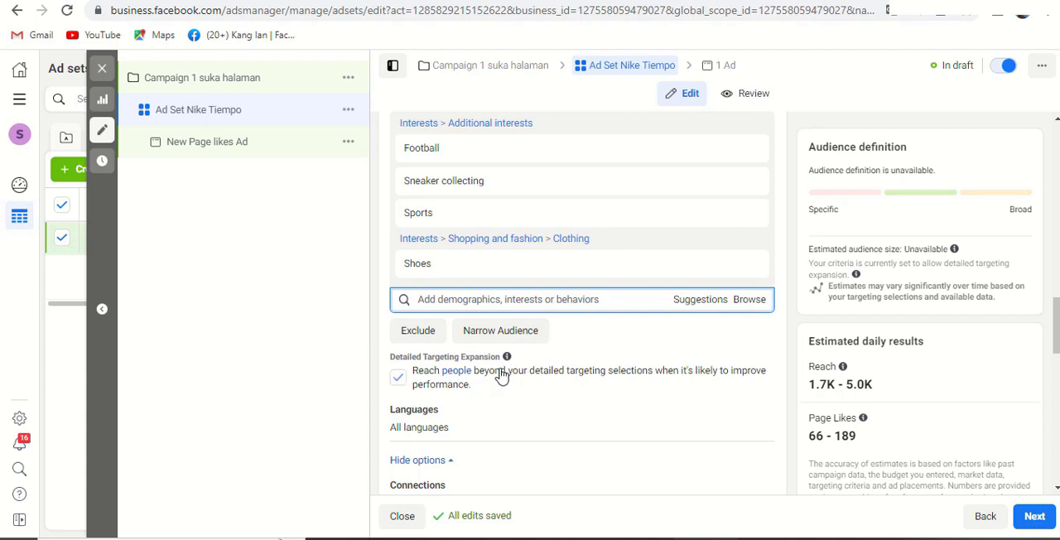
- Open the ad under Ad Set Nike Tiempo and rename it "Page likes"
scroll(447, 389, down, 2)
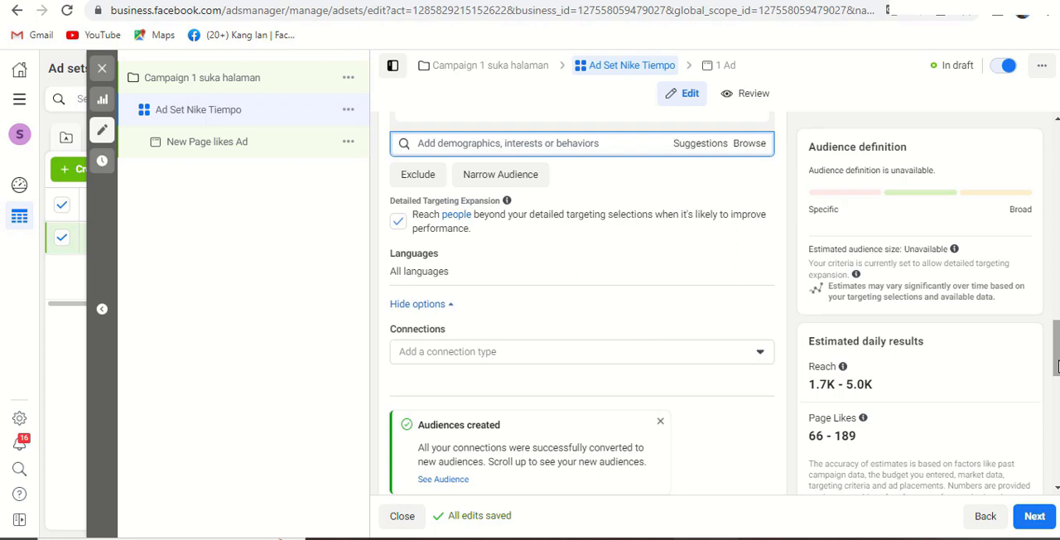
drag(1056, 367, 1057, 396)
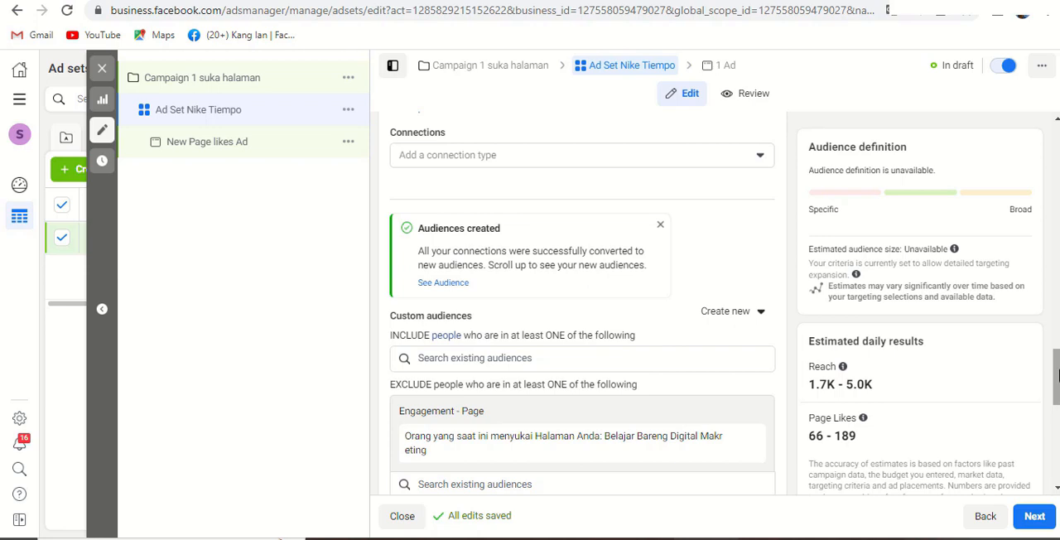
drag(1056, 374, 1057, 423)
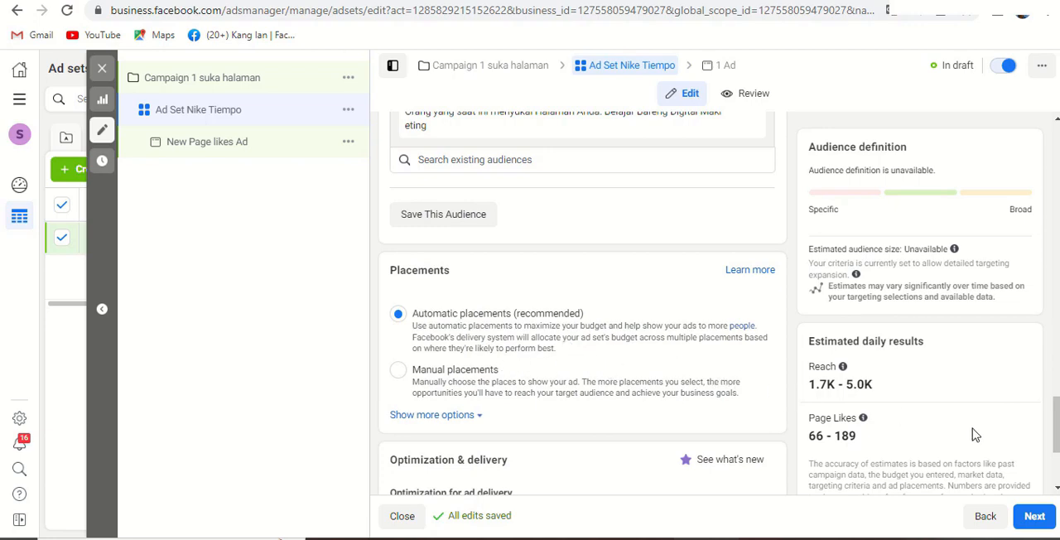
drag(1056, 434, 1057, 283)
click(197, 151)
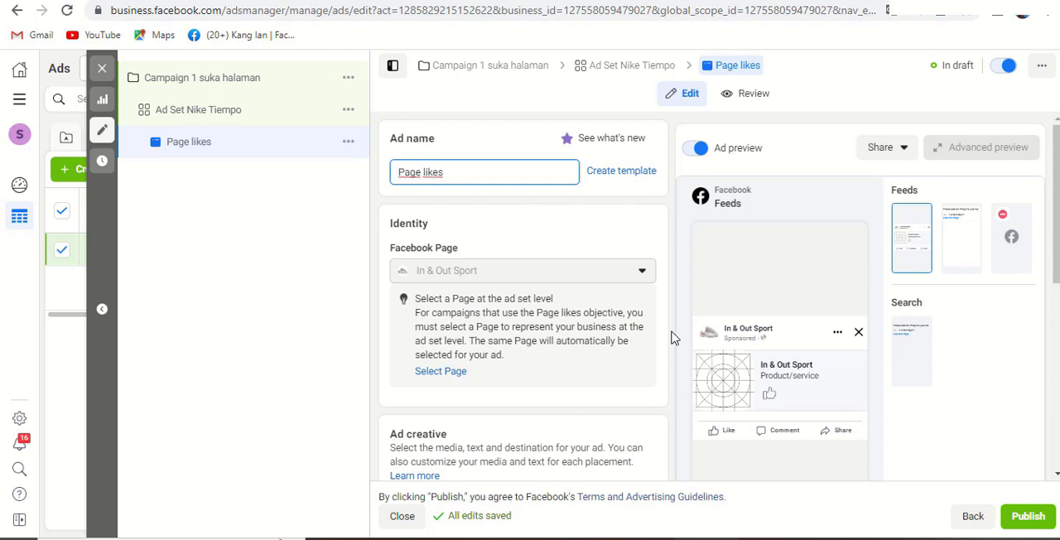
- Add the 800 × 800 white football boots picture from the account images as the ad's media
scroll(673, 338, down, 3)
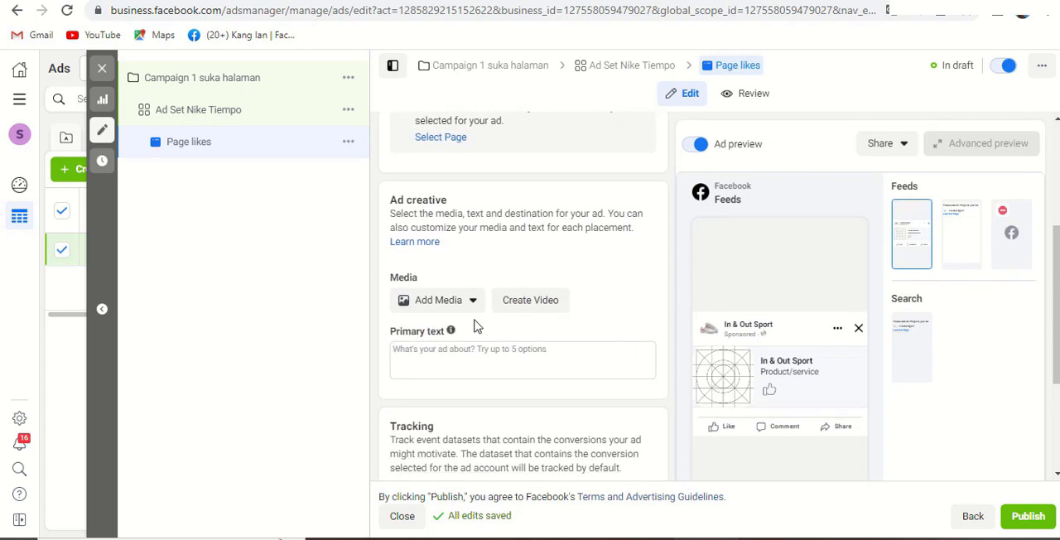
click(466, 305)
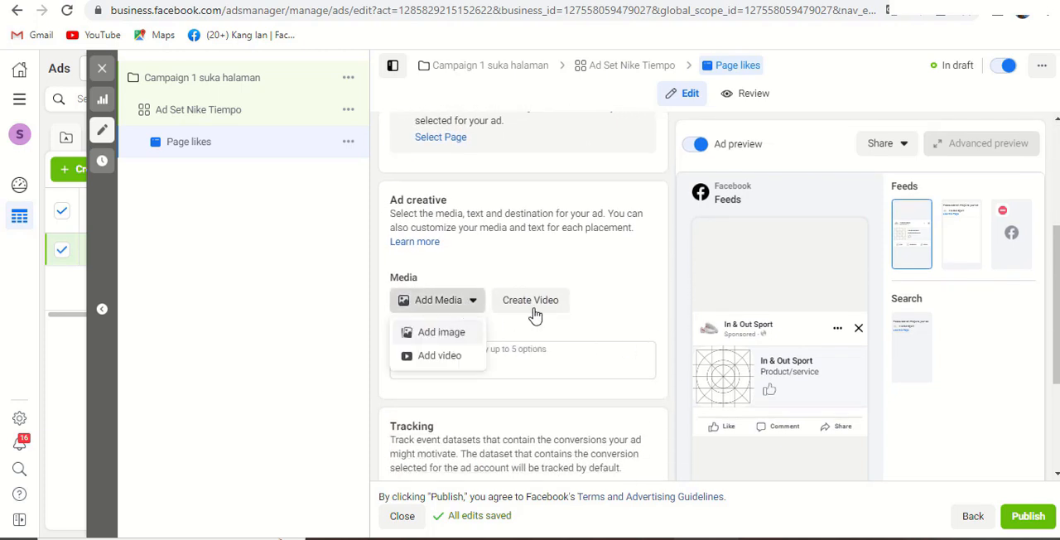
scroll(577, 317, up, 2)
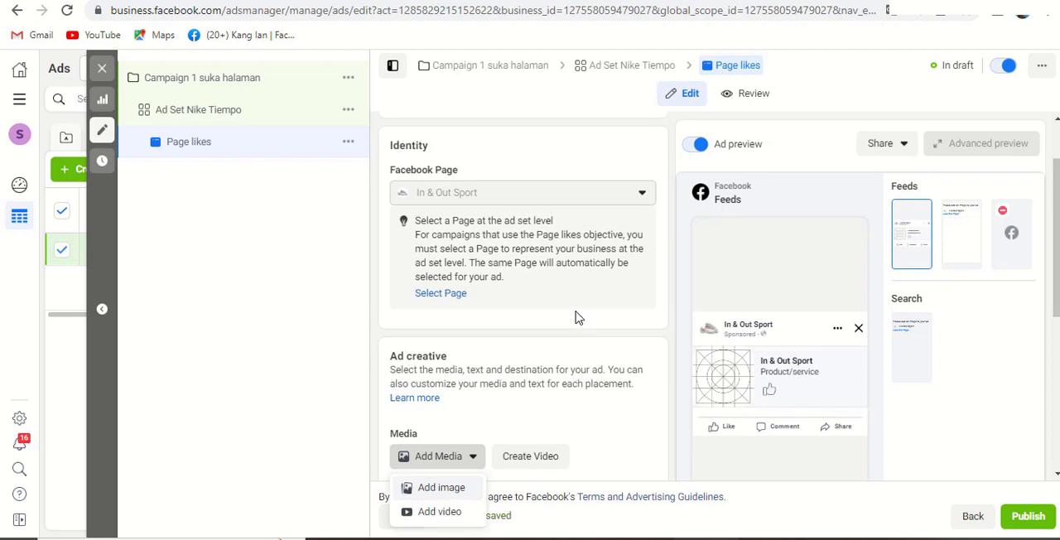
scroll(540, 364, down, 2)
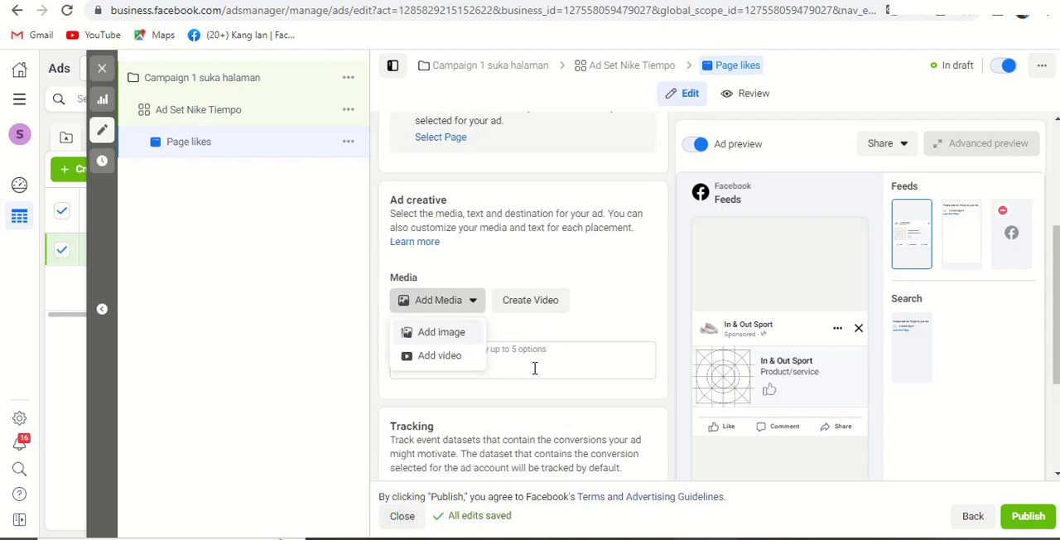
click(460, 365)
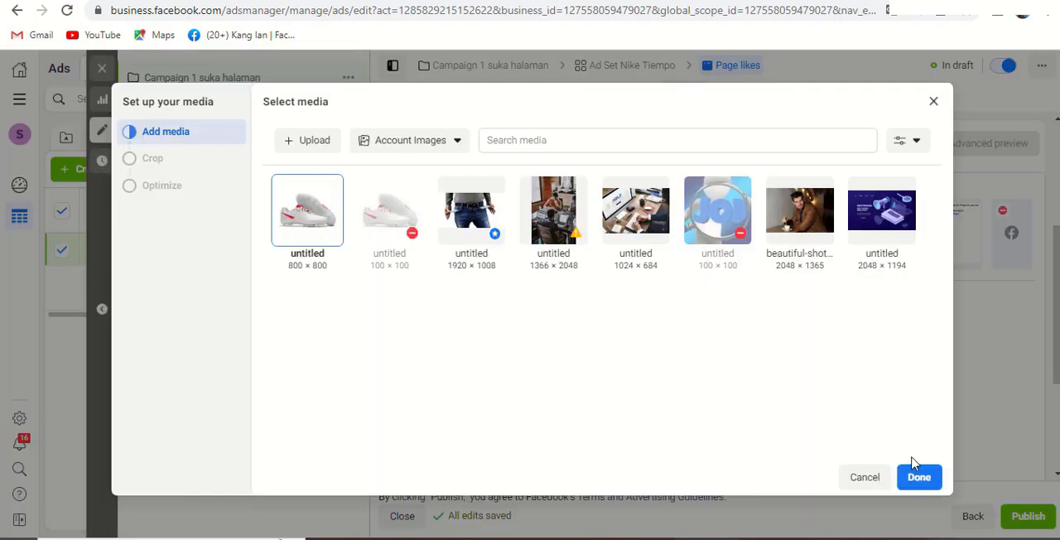
click(919, 478)
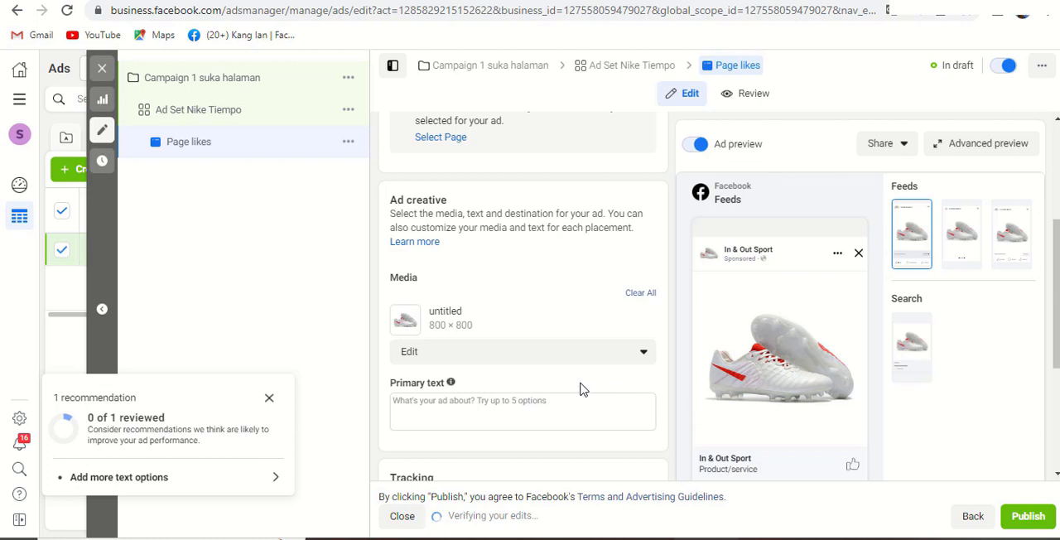
- Set the ad's primary text to "Siputih kreen buat kamu lari pagi" followed by a laughing emoji
scroll(584, 381, down, 1)
click(470, 323)
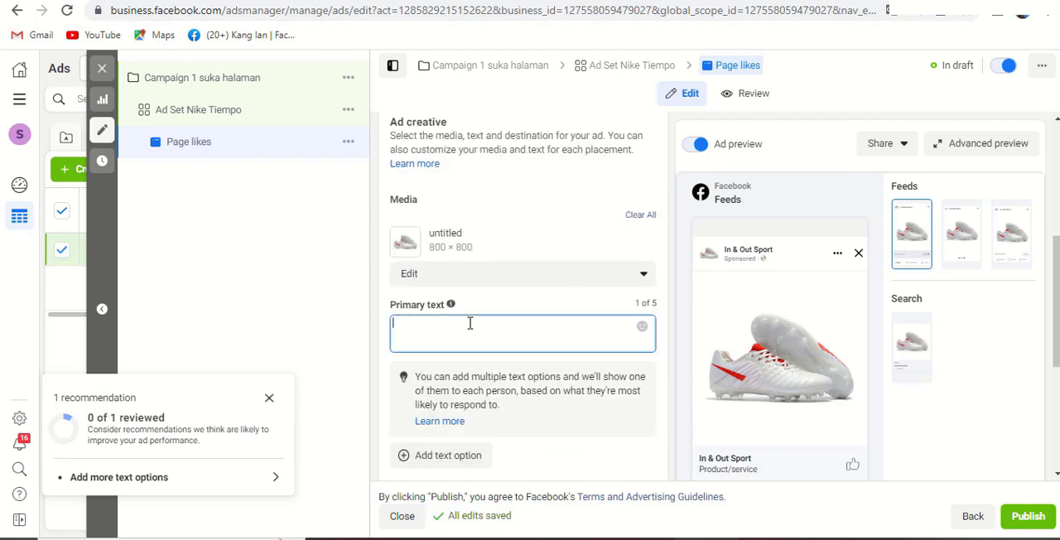
text(Siputih kreen buat kamulari pagi)
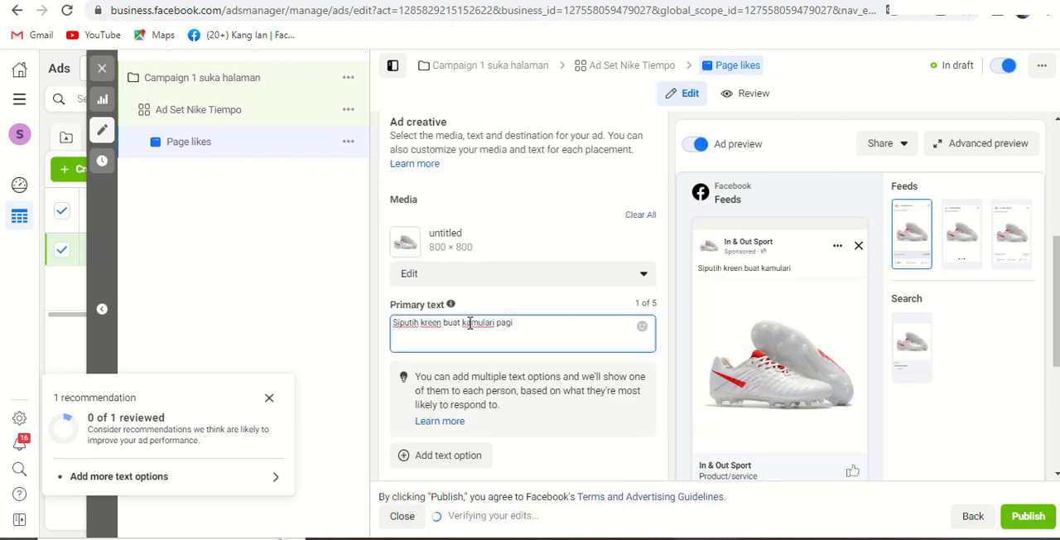
click(484, 323)
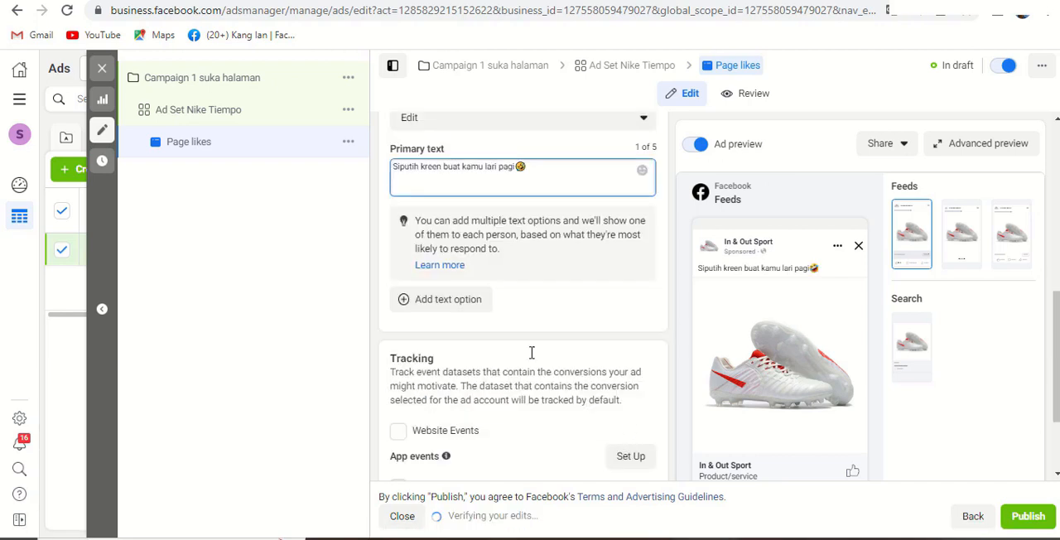
click(457, 309)
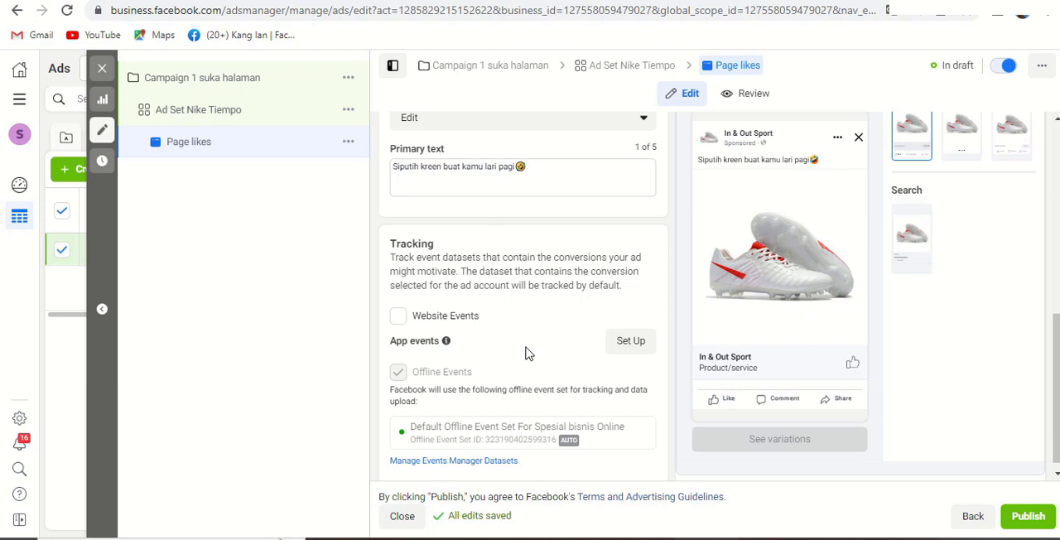
- Close the Page likes ad's editor, keeping its changes as a draft without publishing them
scroll(525, 353, down, 1)
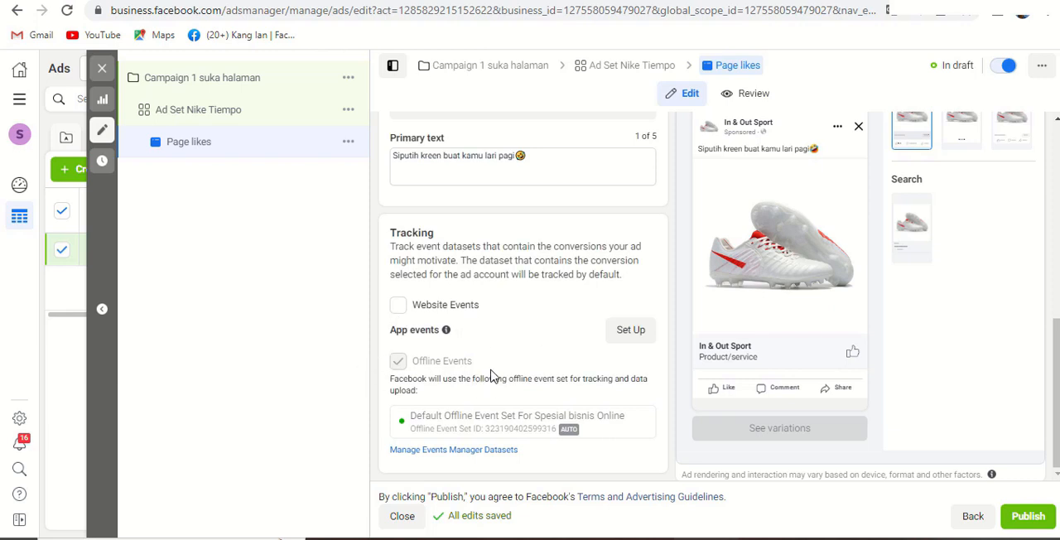
scroll(638, 227, up, 6)
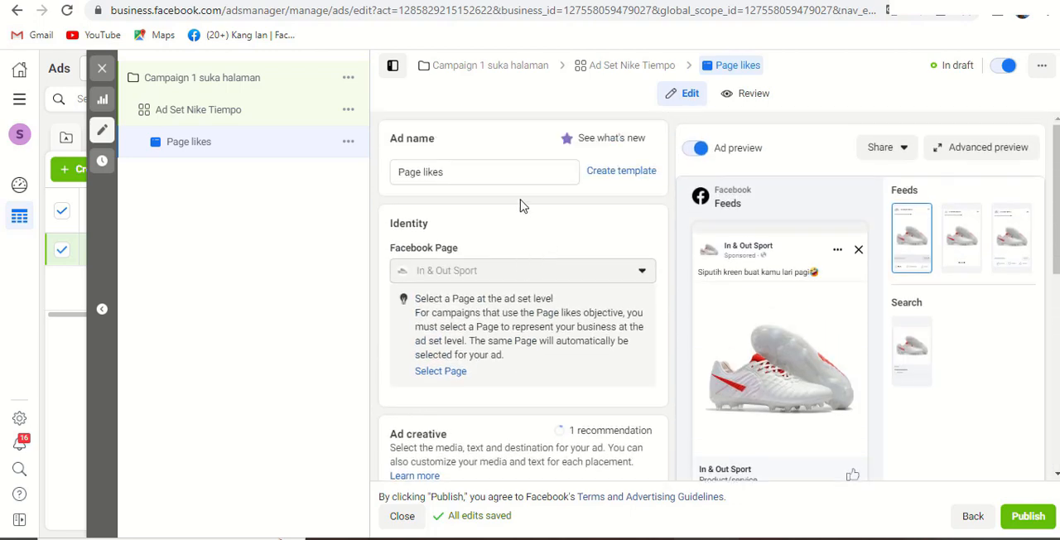
scroll(520, 206, down, 6)
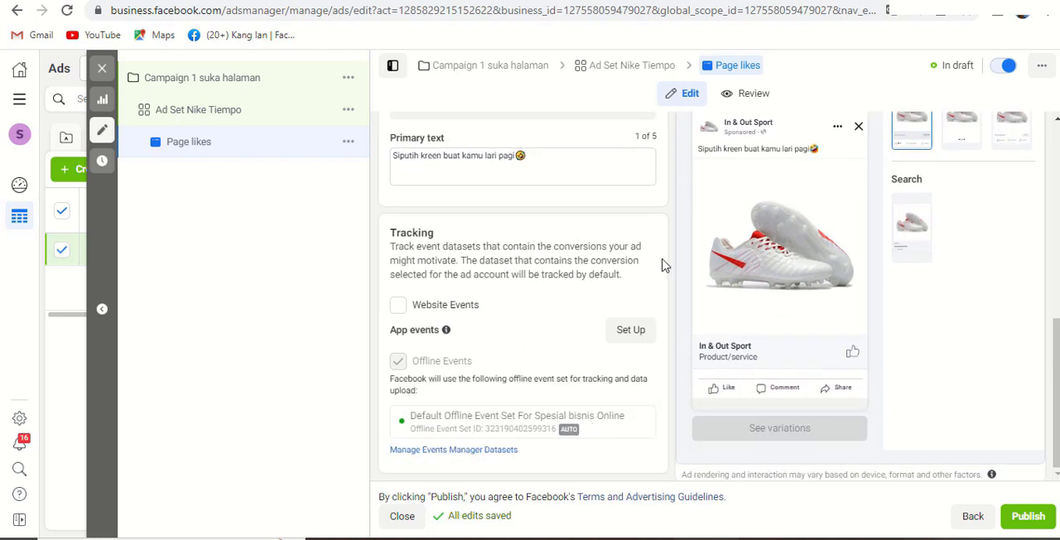
drag(536, 162, 394, 156)
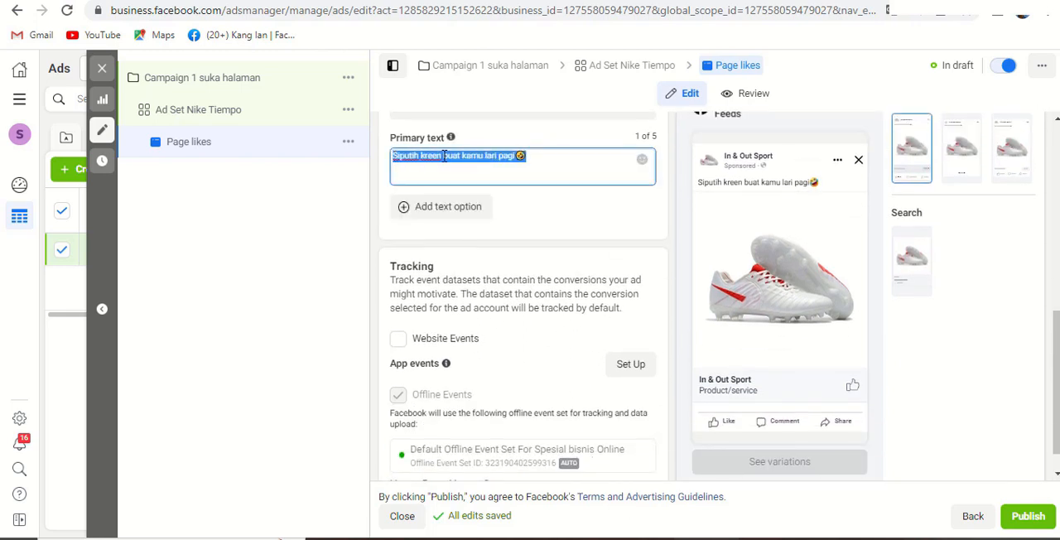
click(550, 158)
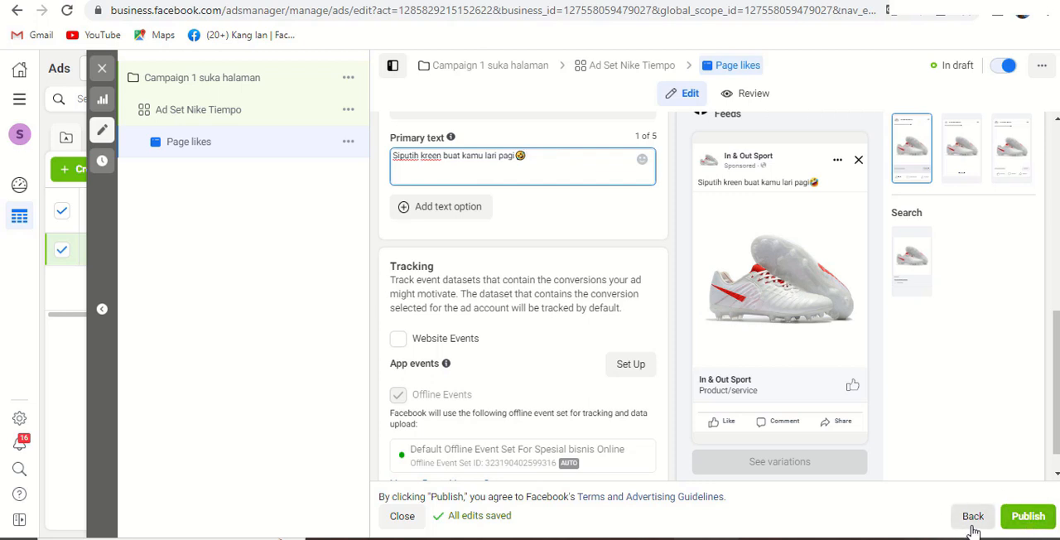
click(412, 524)
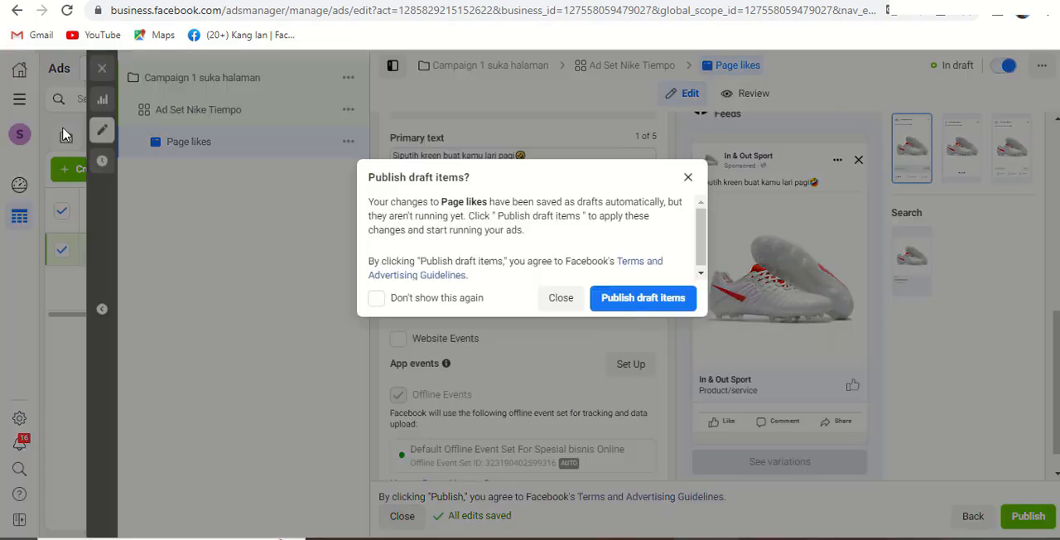
click(568, 301)
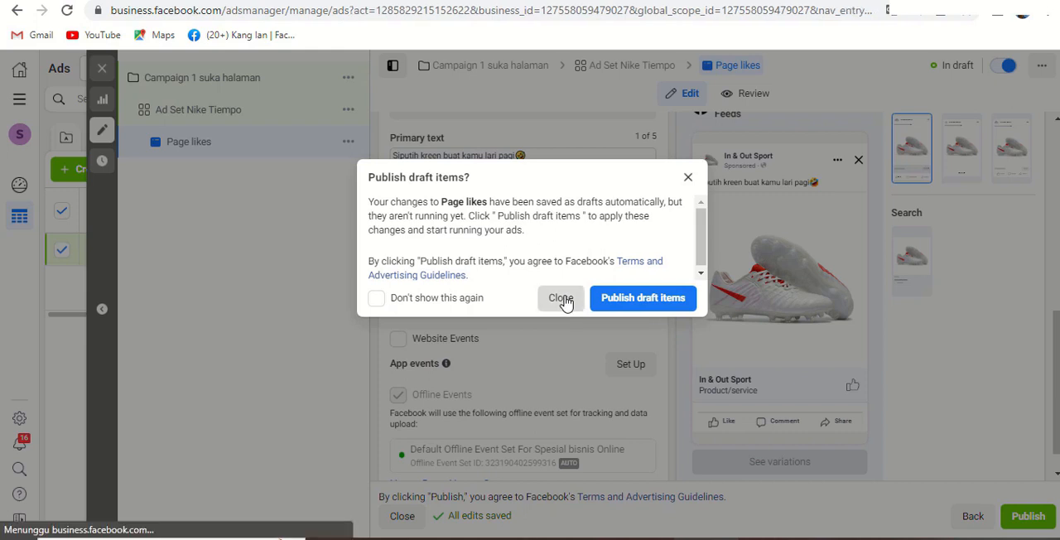